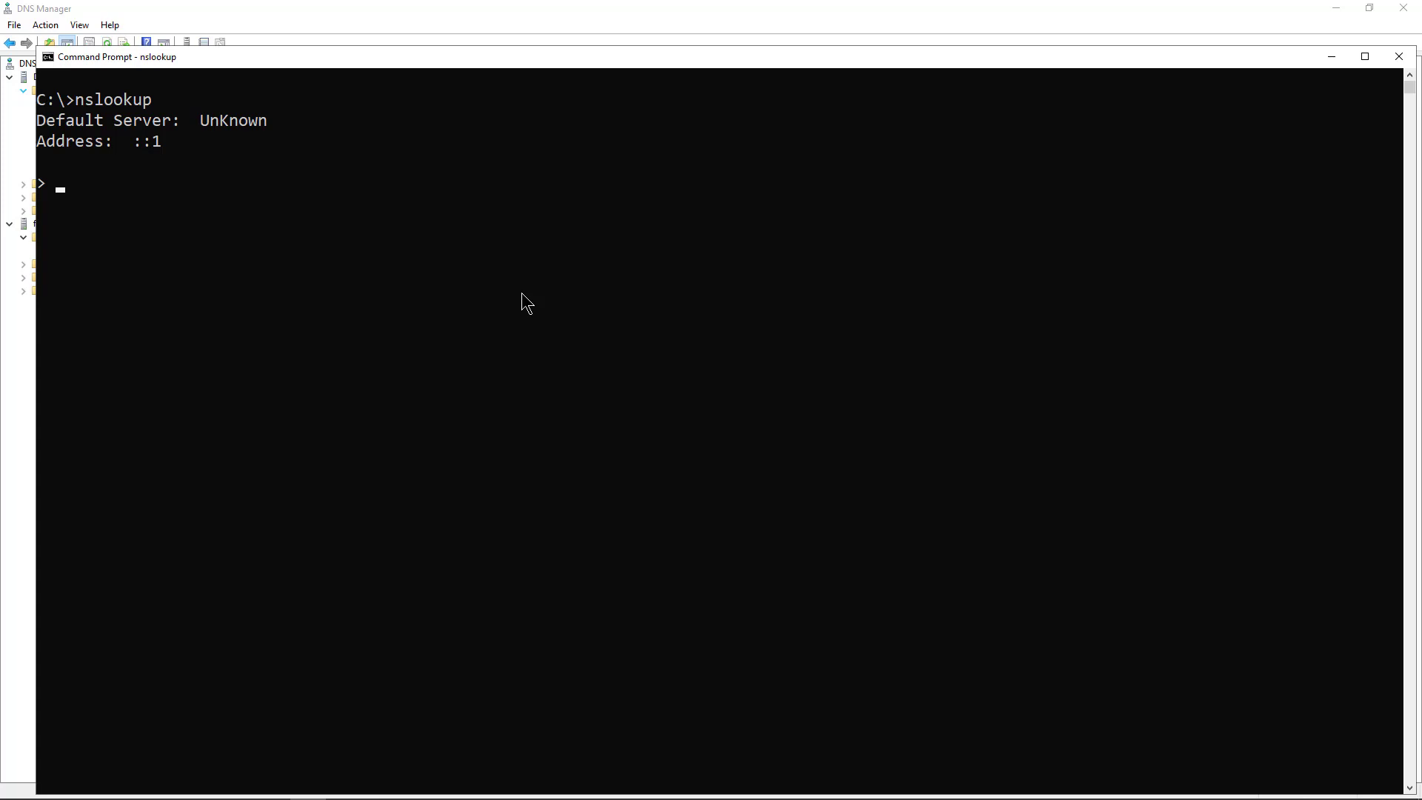
Step: Exit the nslookup session with Ctrl+C to return to the C:\> prompt
key(ctrl+c)
mouse_move(442, 794)
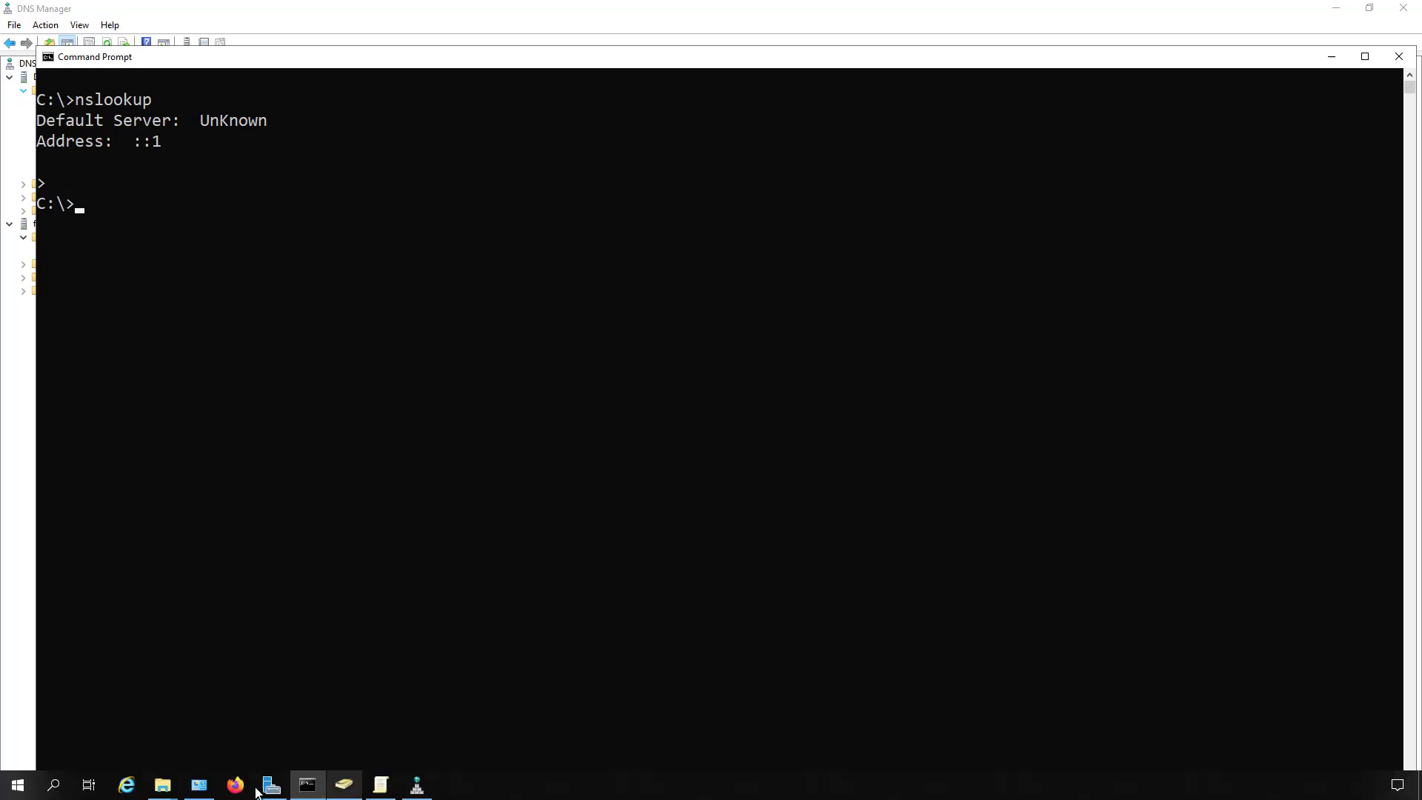
Step: Open the Ethernet 3 adapter's properties from Control Panel's Network and Sharing Center
click(203, 791)
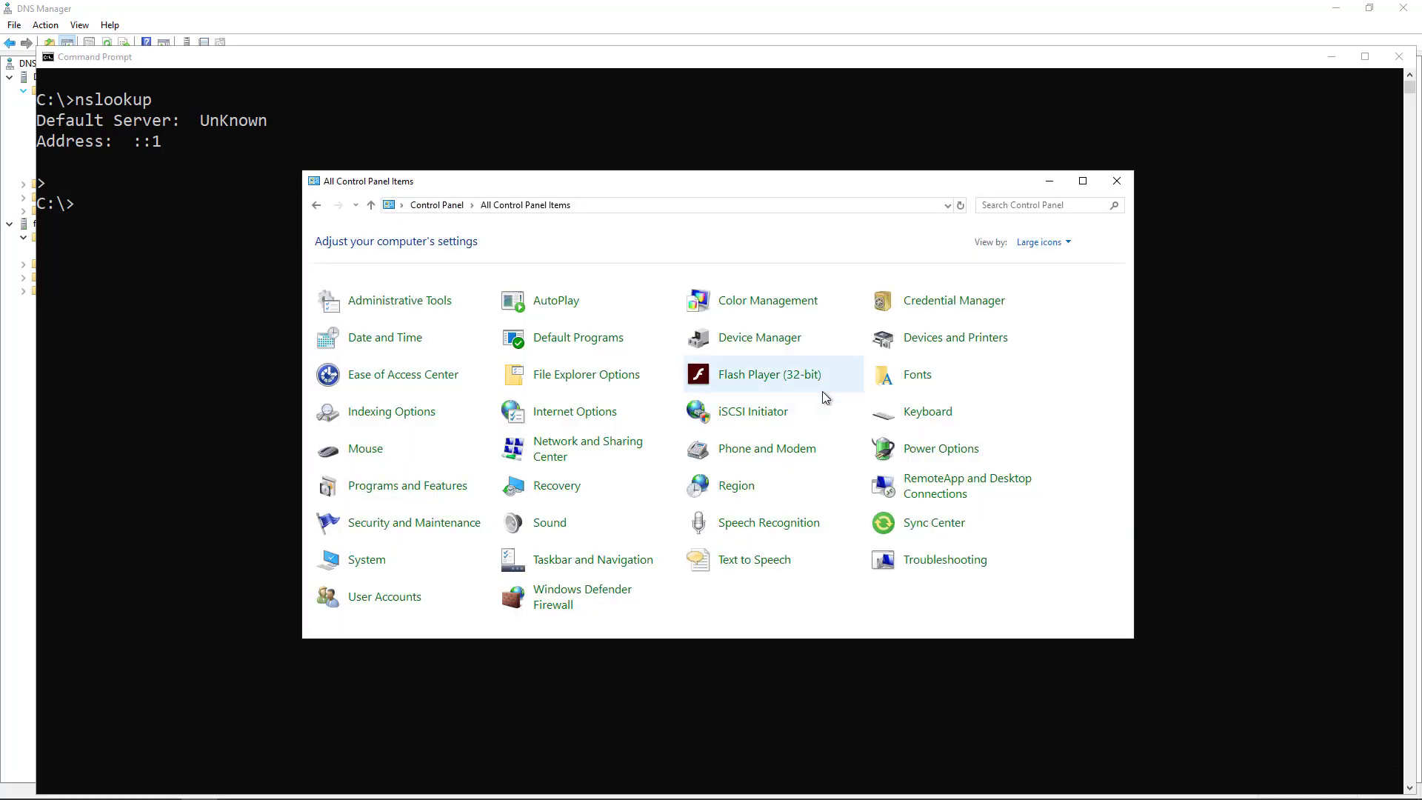
click(601, 445)
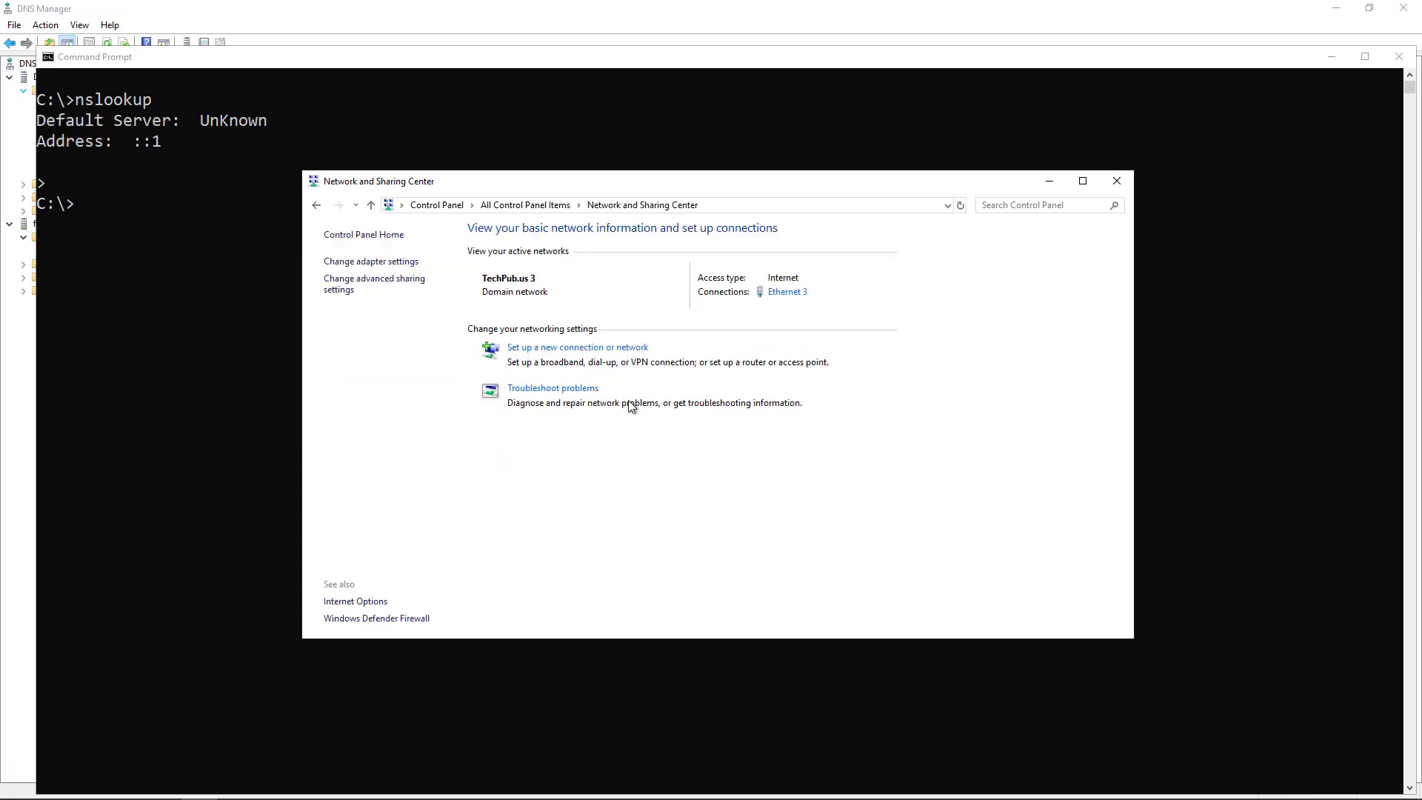
click(397, 263)
click(383, 287)
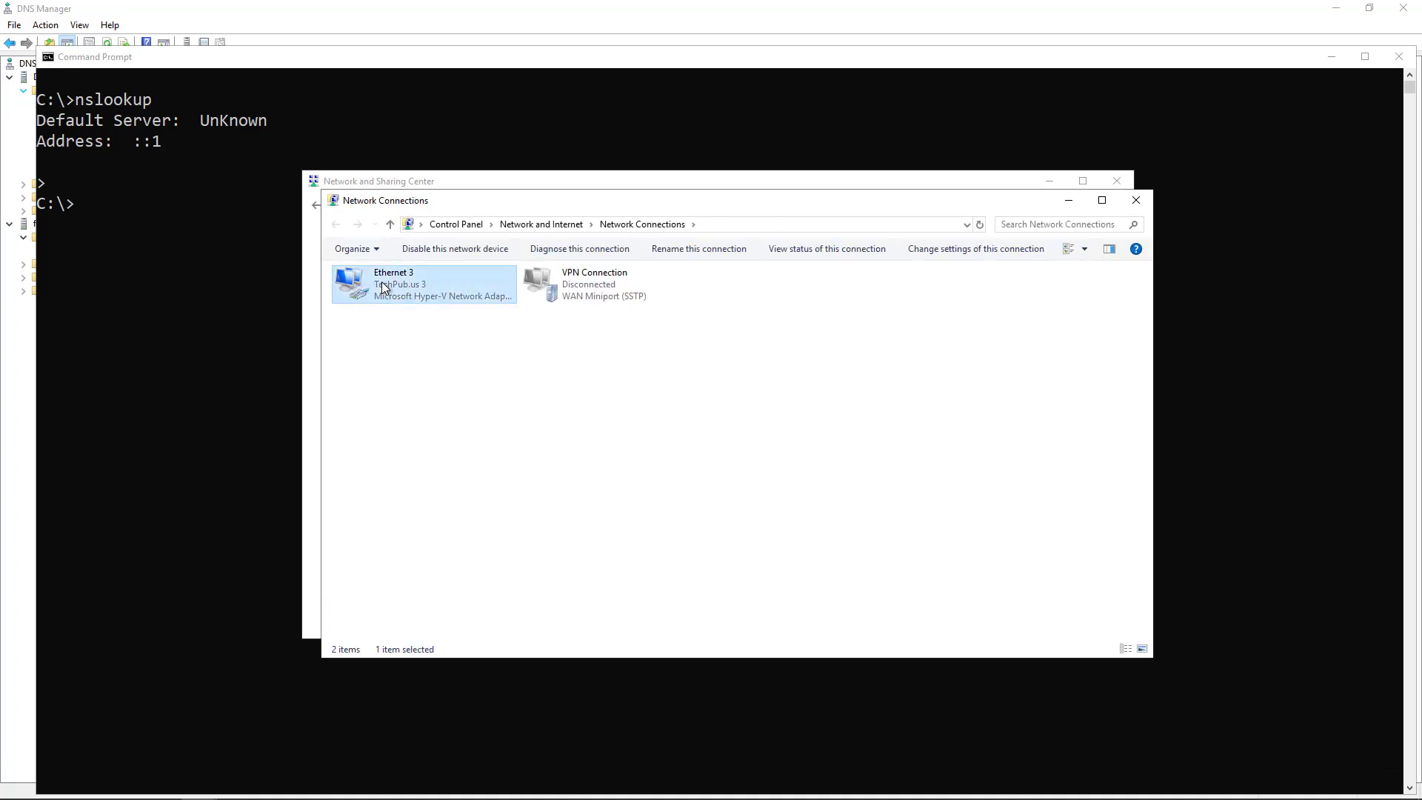
right_click(383, 287)
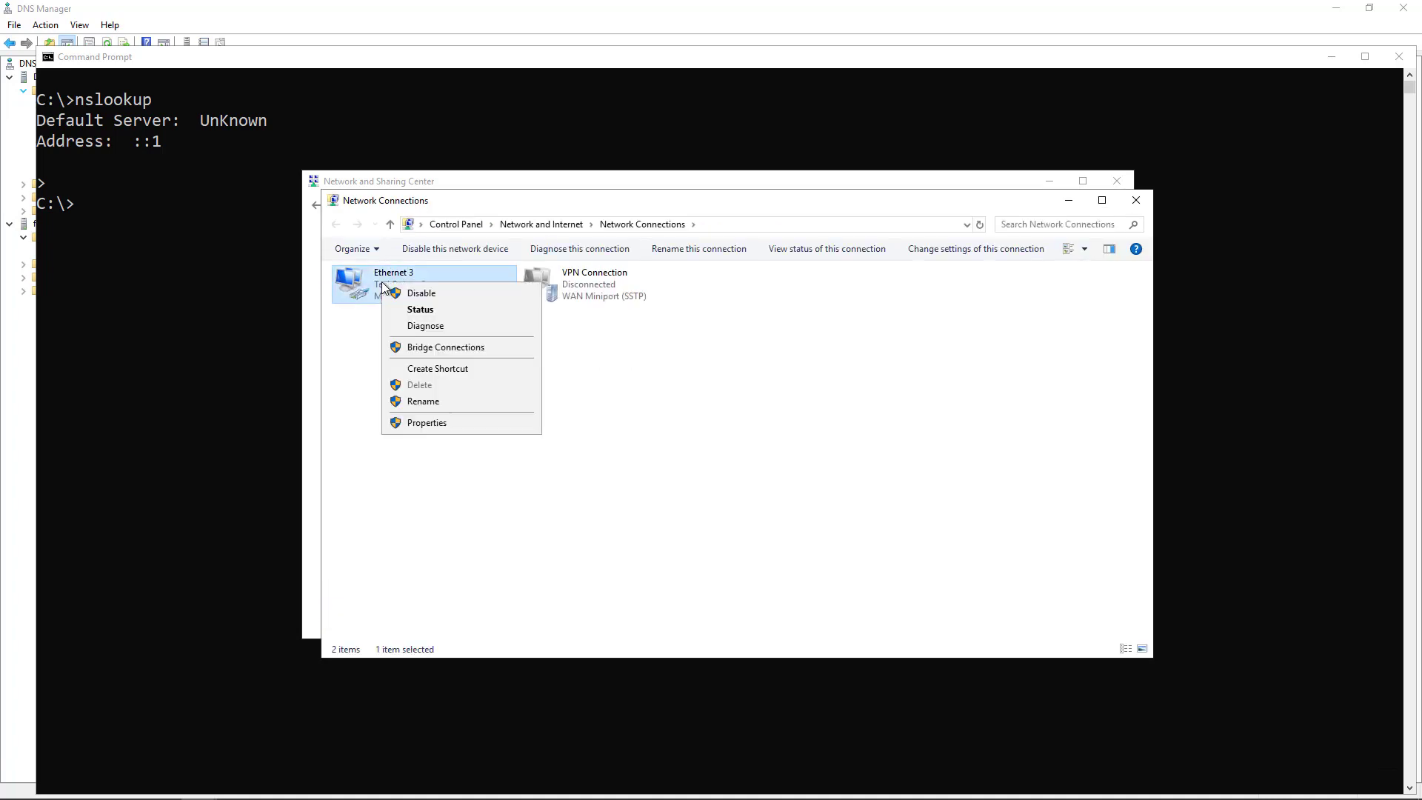
click(416, 422)
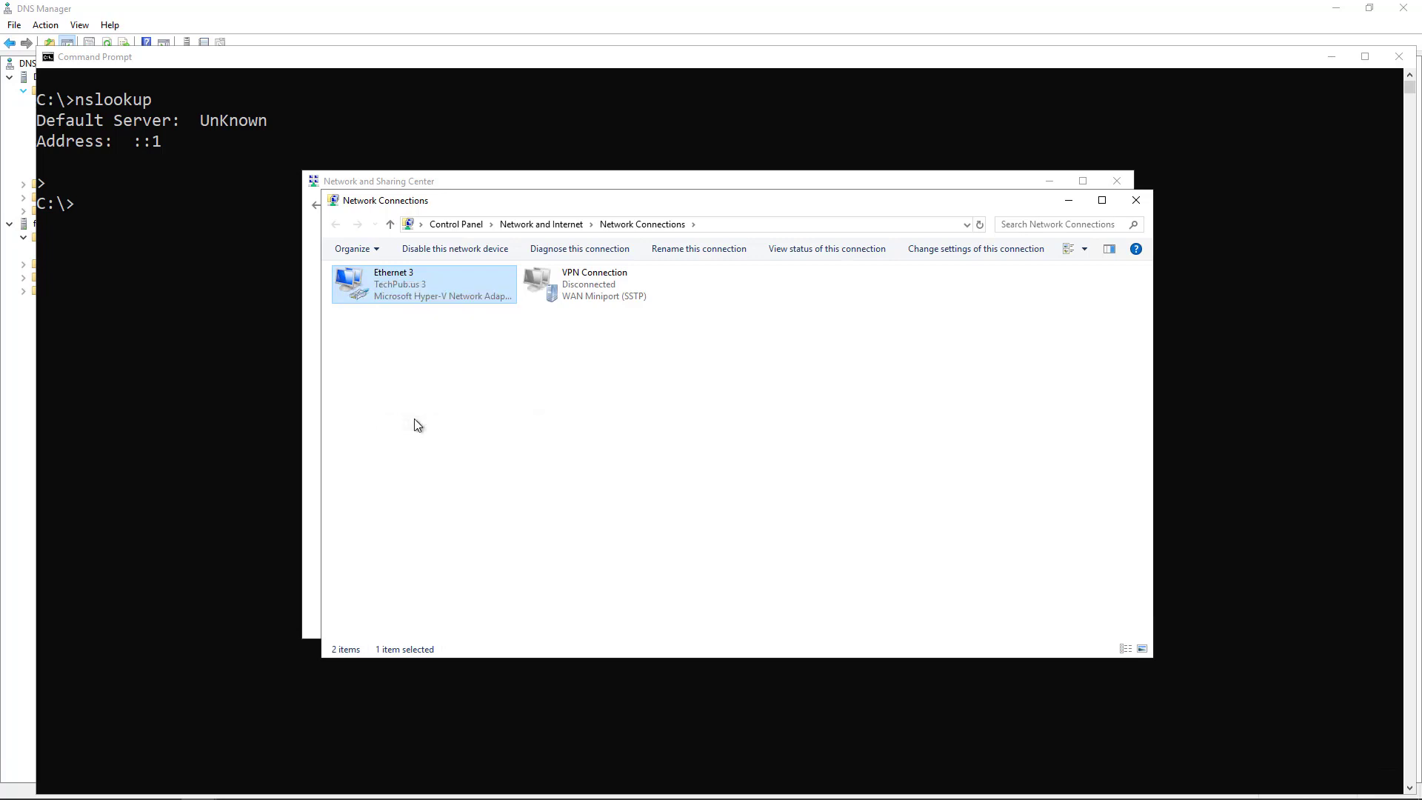
drag(465, 268, 561, 201)
Step: Set IPv6 to obtain the DNS server address automatically and confirm both dialogs
scroll(557, 372, down, 1)
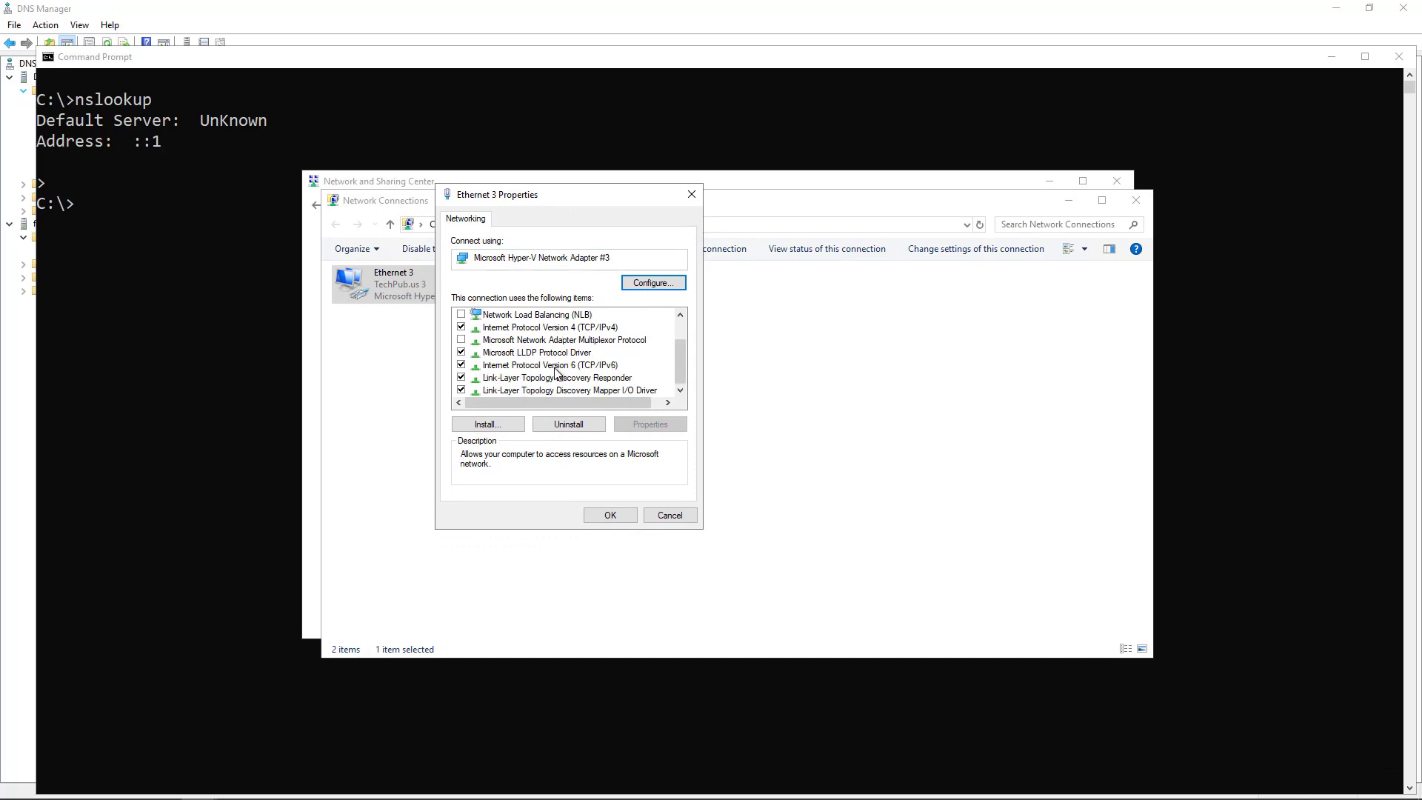
double_click(556, 367)
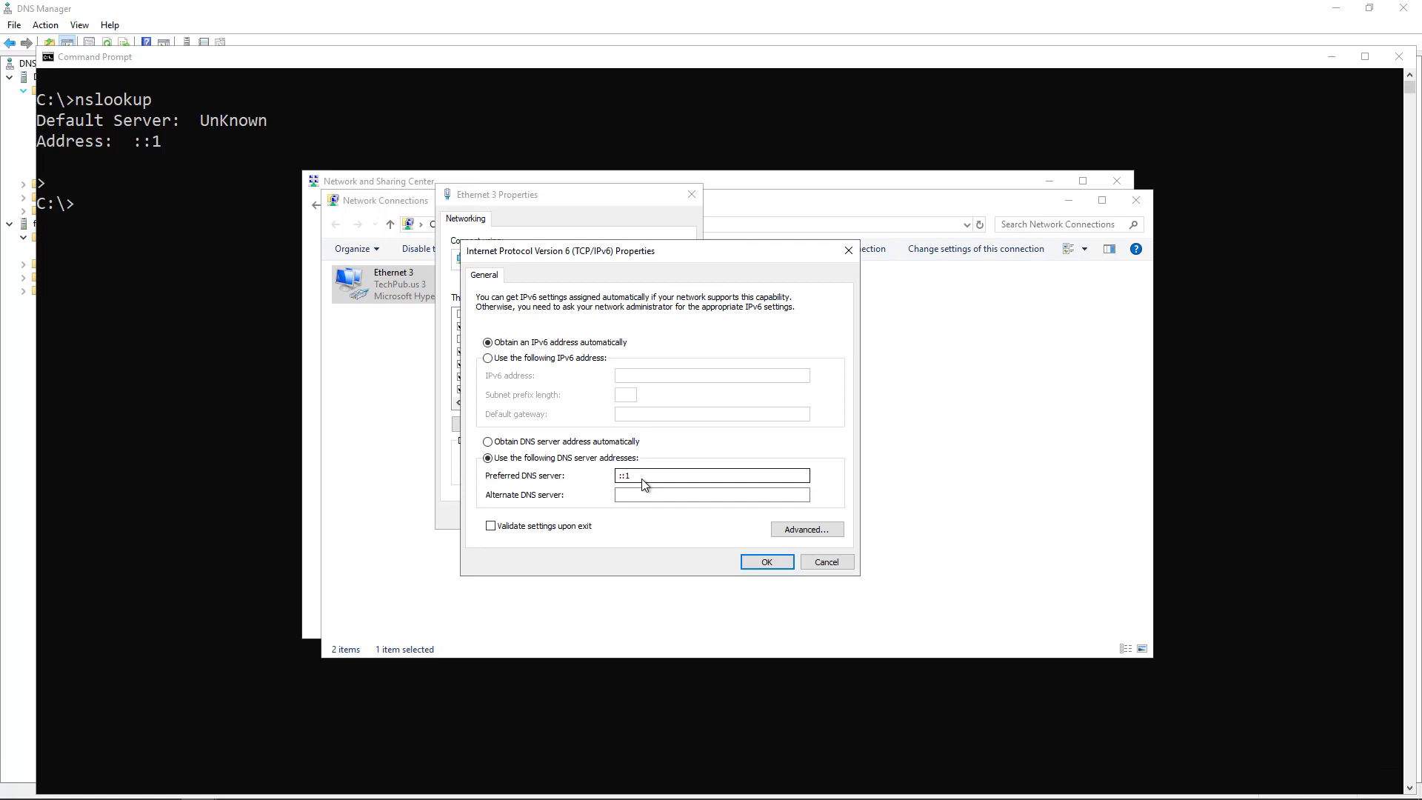
click(569, 443)
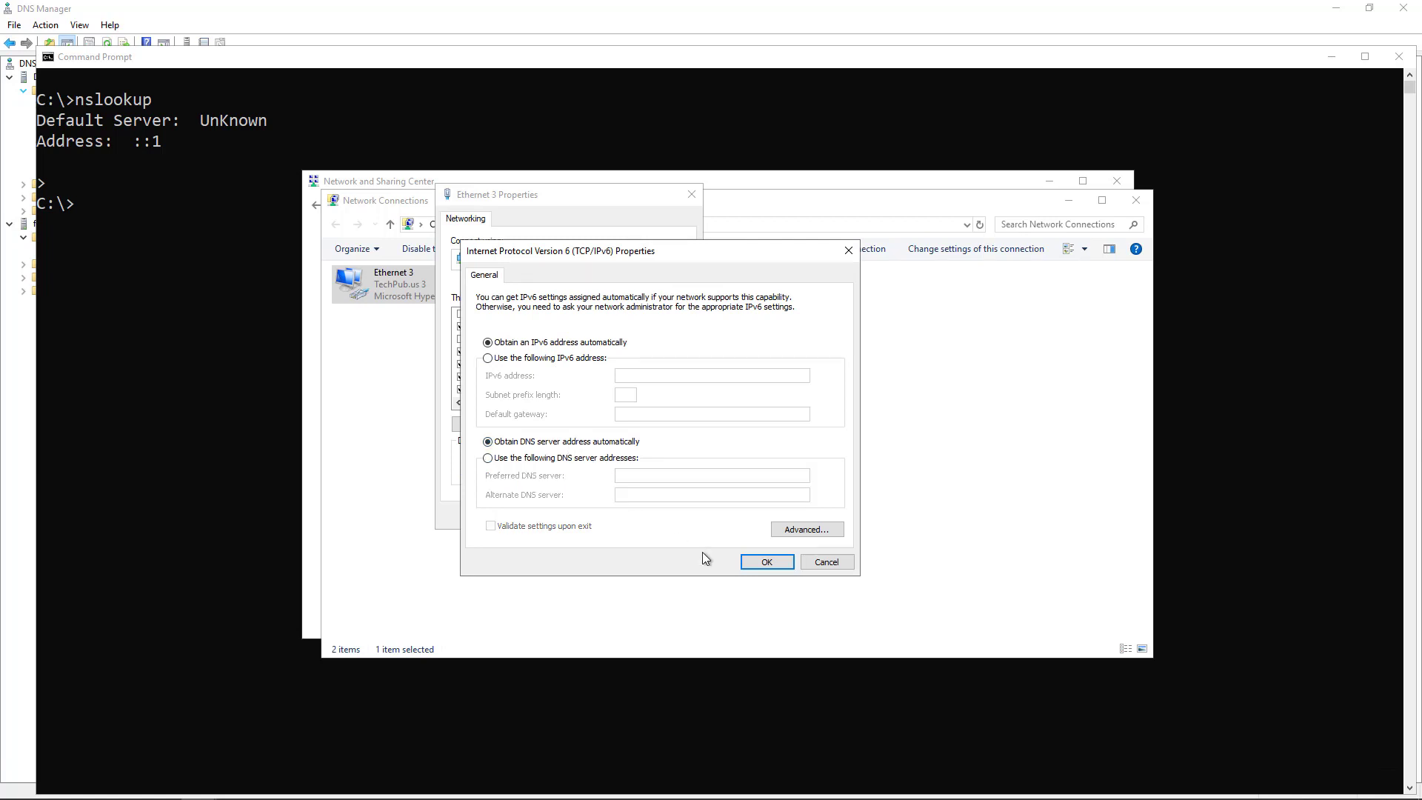
click(766, 562)
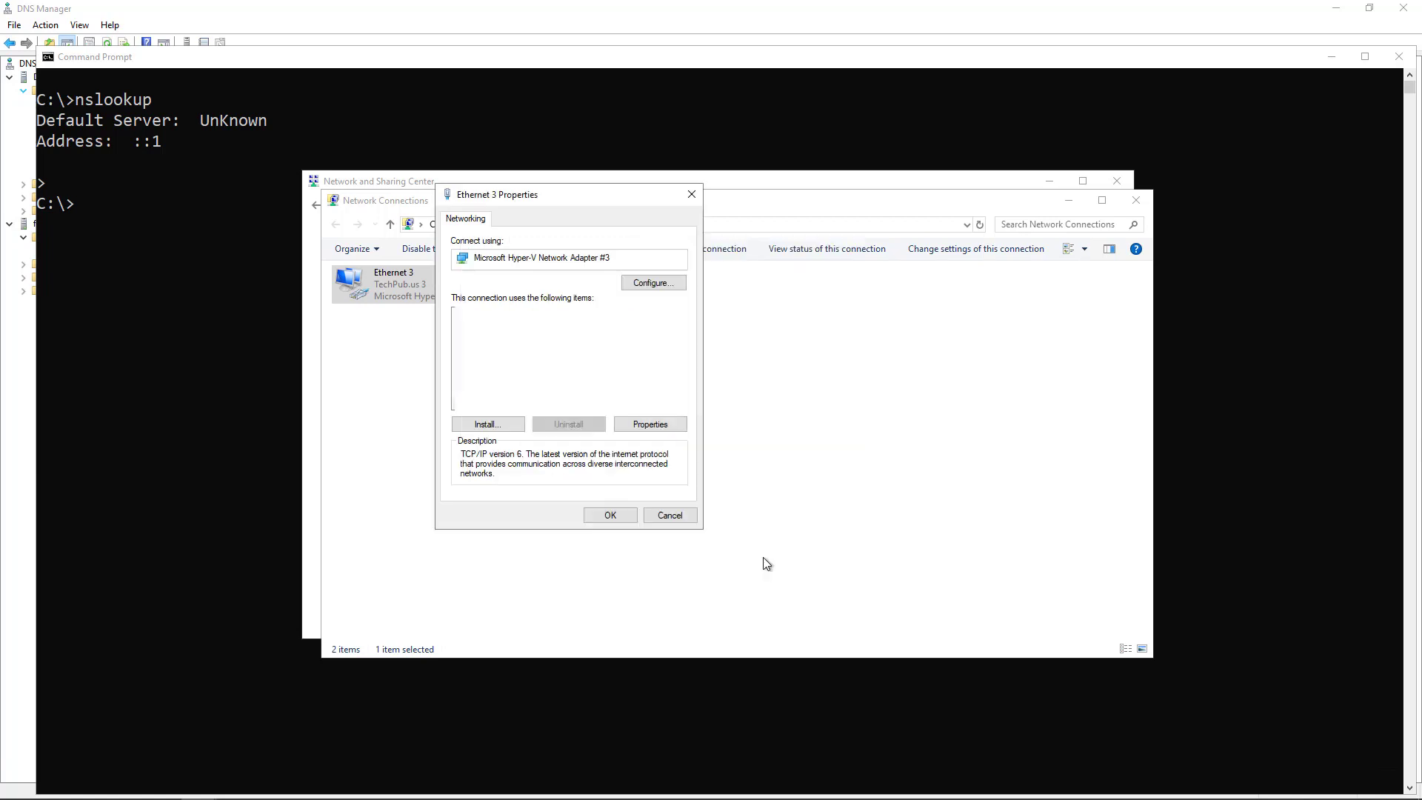
click(610, 514)
Step: Rerun nslookup to check that the default server is 192.168.21.110, then exit
click(208, 316)
text(nslookup)
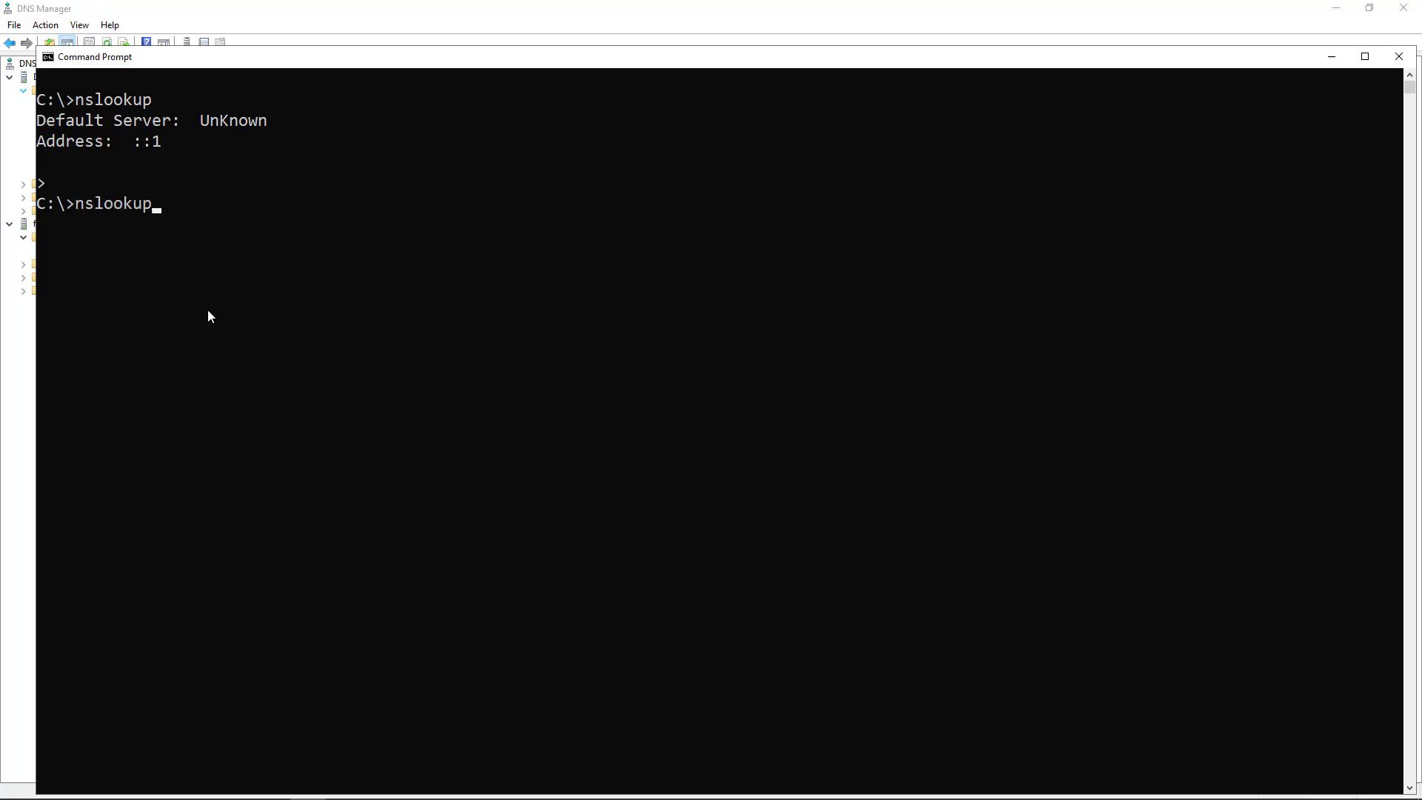
key(Return)
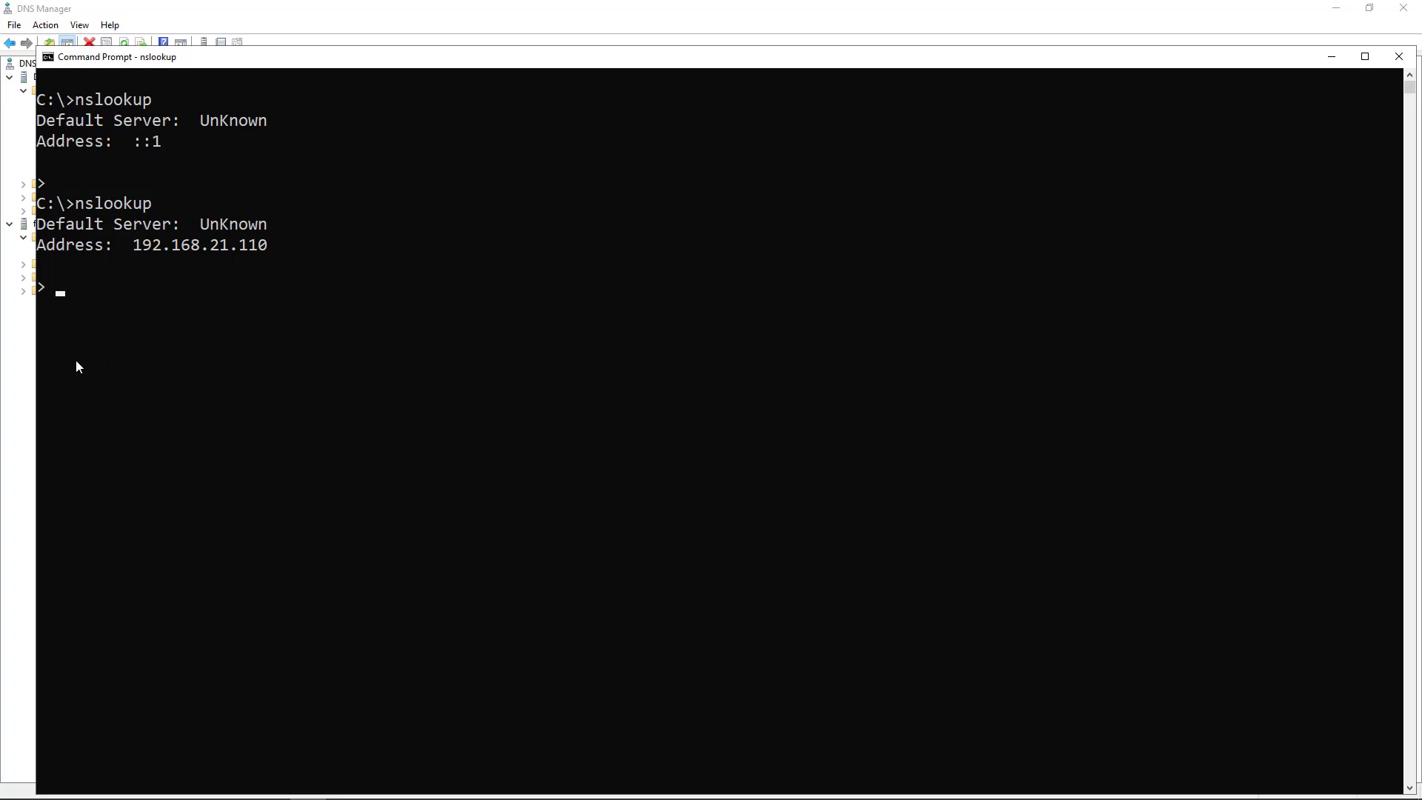
key(ctrl+c)
Step: Start the New Zone Wizard on DC1's Reverse Lookup Zones
click(22, 398)
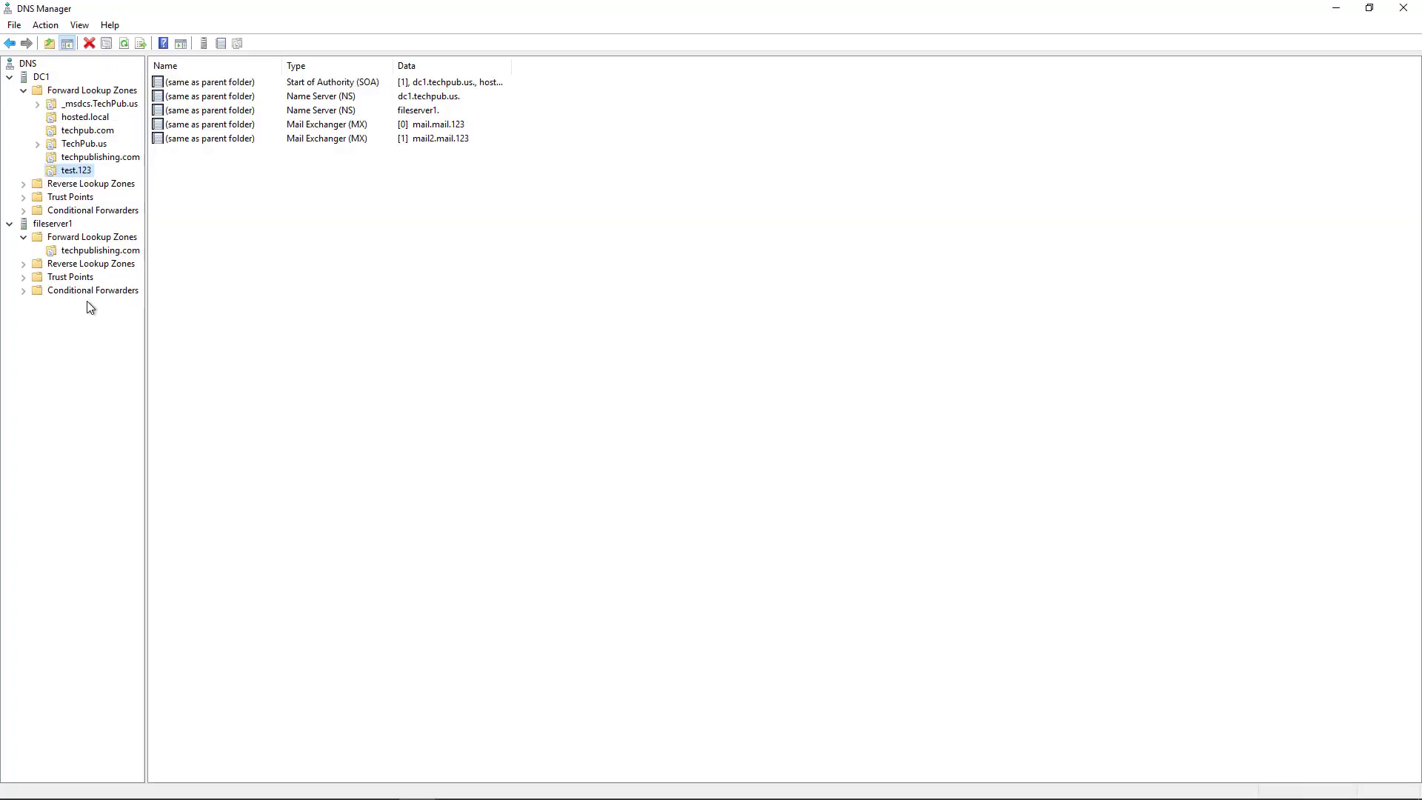
click(81, 185)
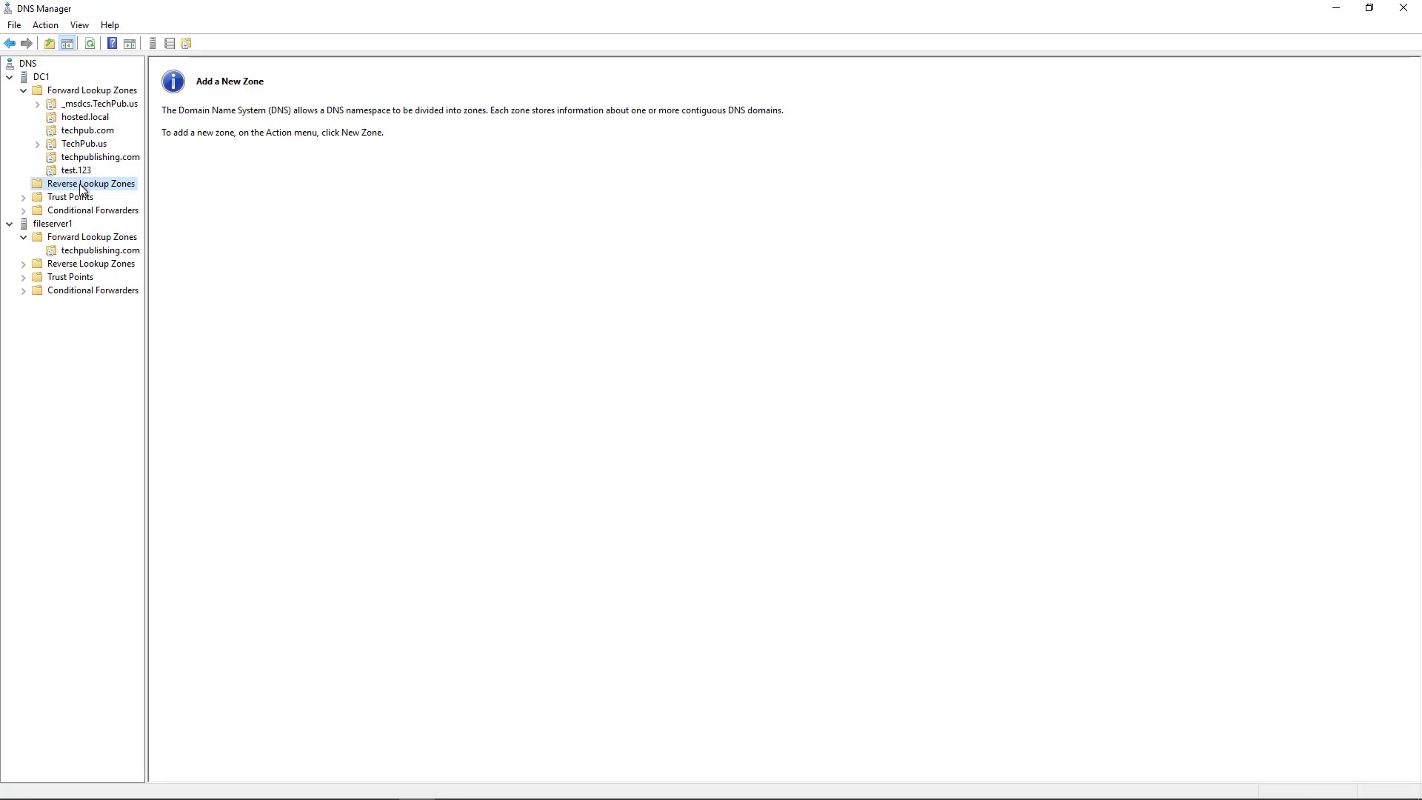
right_click(81, 187)
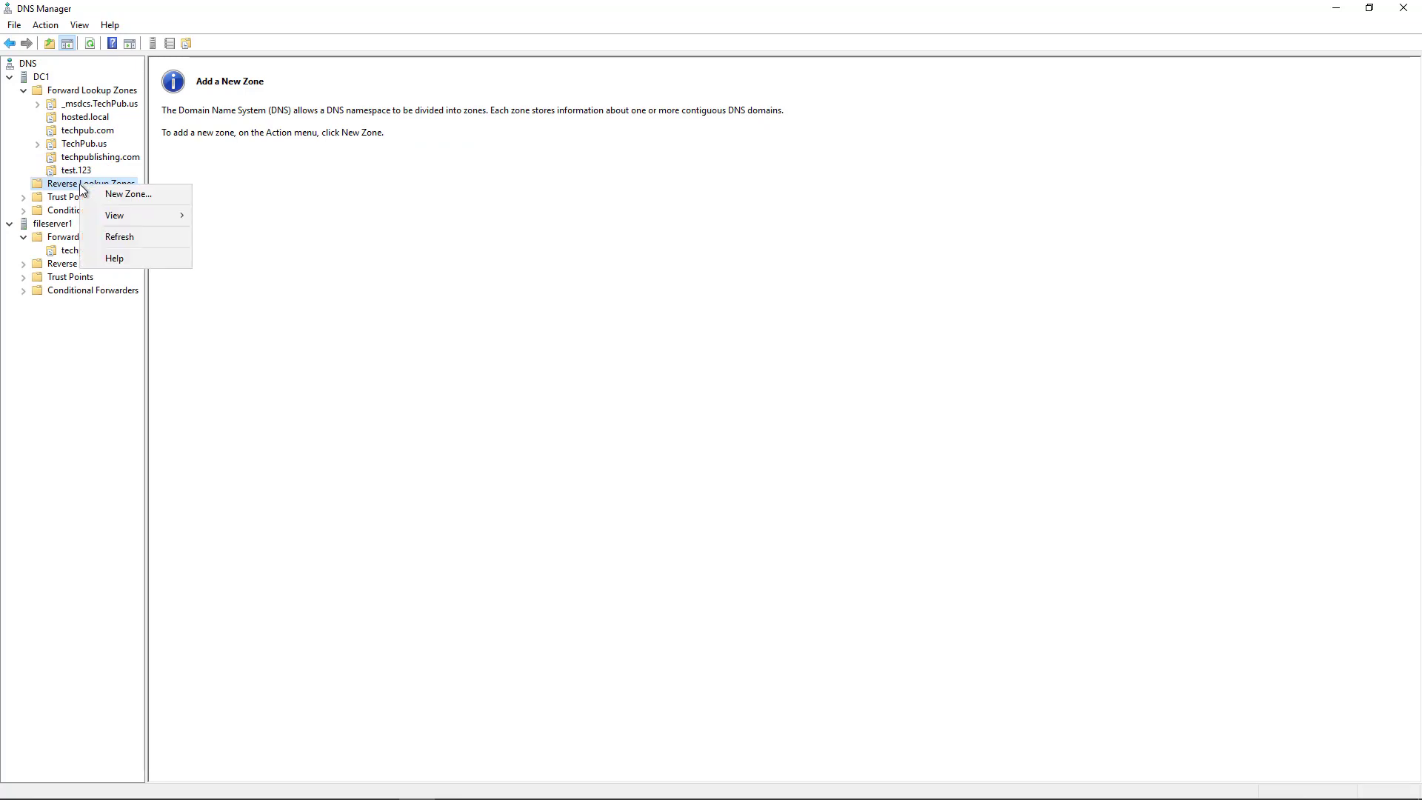
click(114, 197)
click(280, 281)
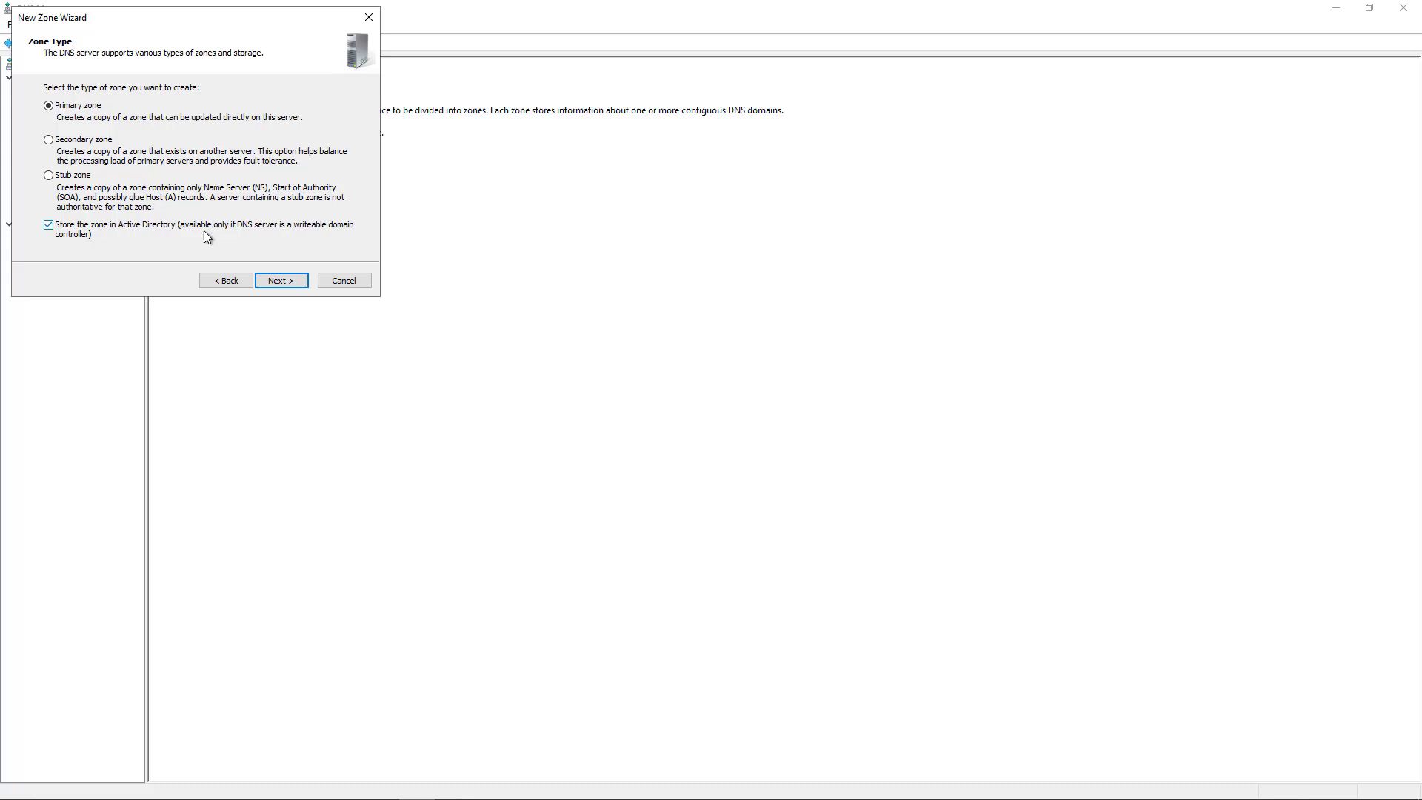
Step: Choose an AD-integrated primary zone replicated across TechPub.us, as an IPv4 reverse lookup zone
drag(222, 22, 561, 138)
click(612, 393)
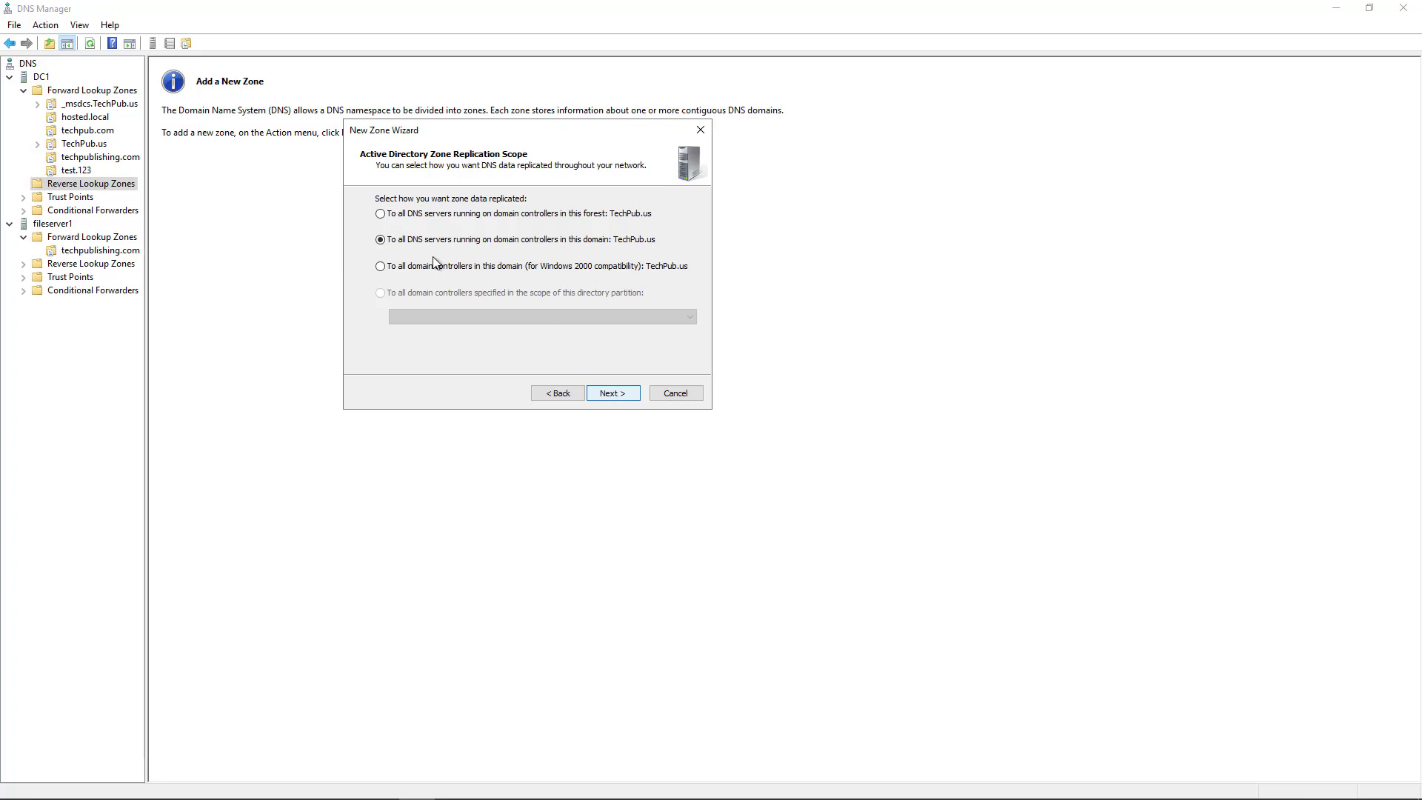
click(615, 397)
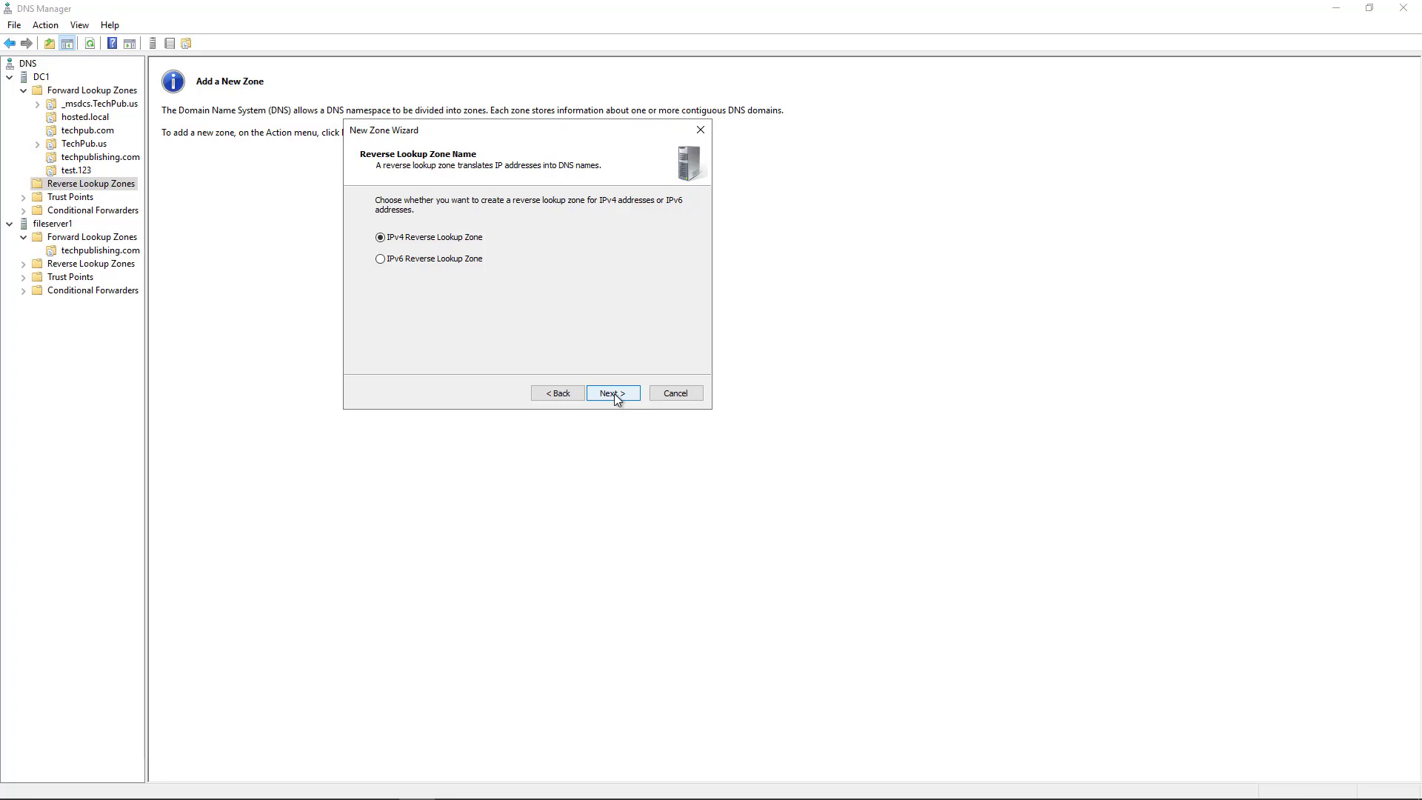
click(615, 393)
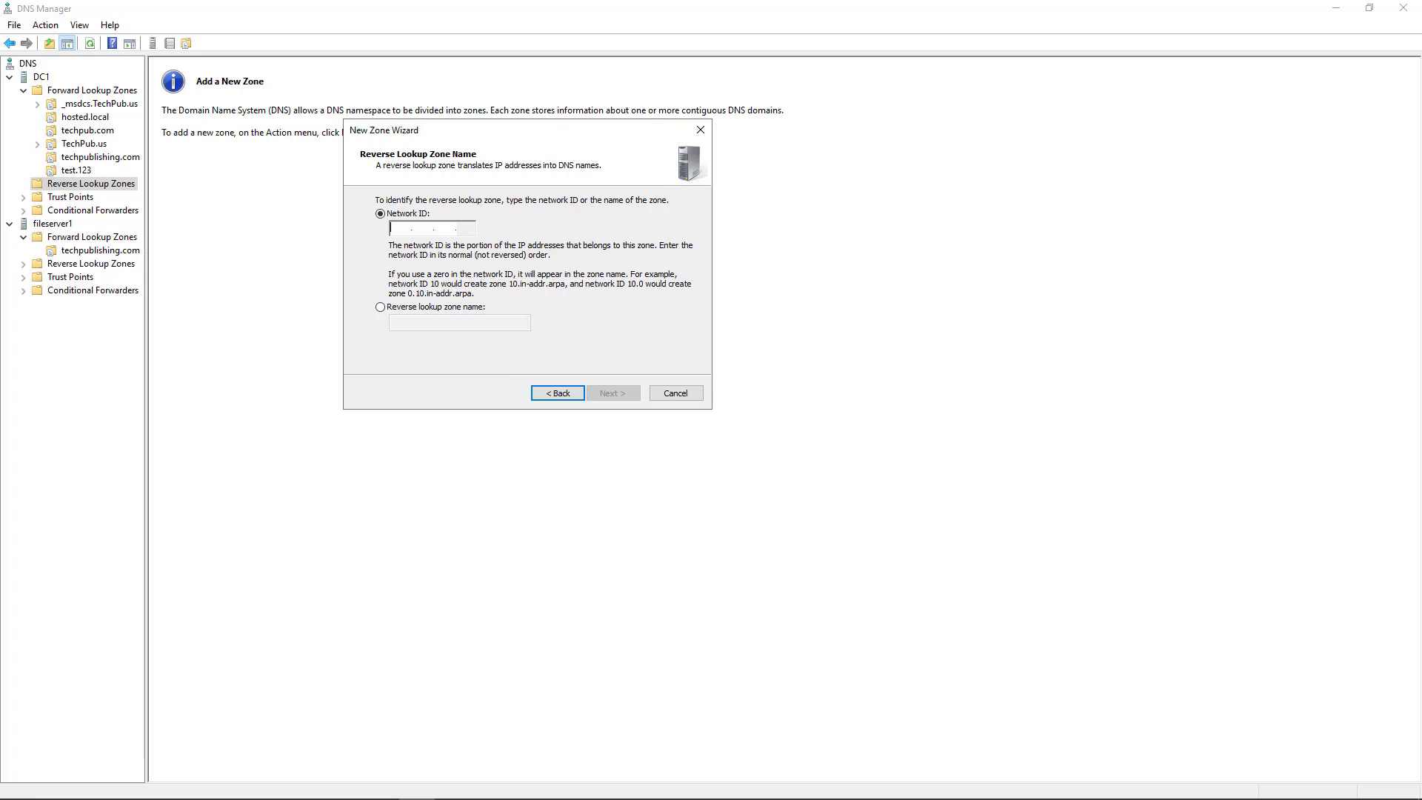
Step: Run ipconfig in the Command Prompt to show the server's IP configuration
mouse_move(402, 786)
click(308, 785)
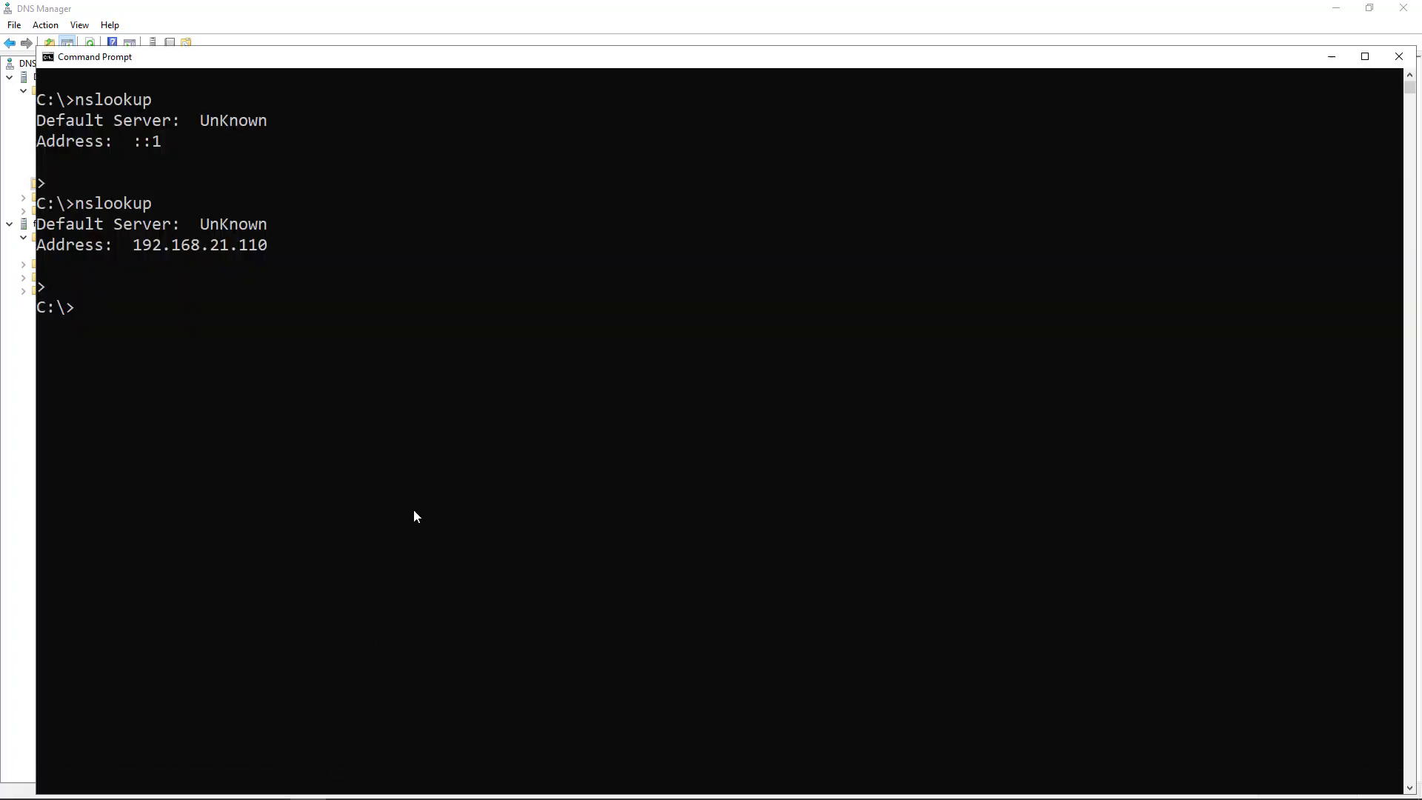
text(ipconfig)
key(Return)
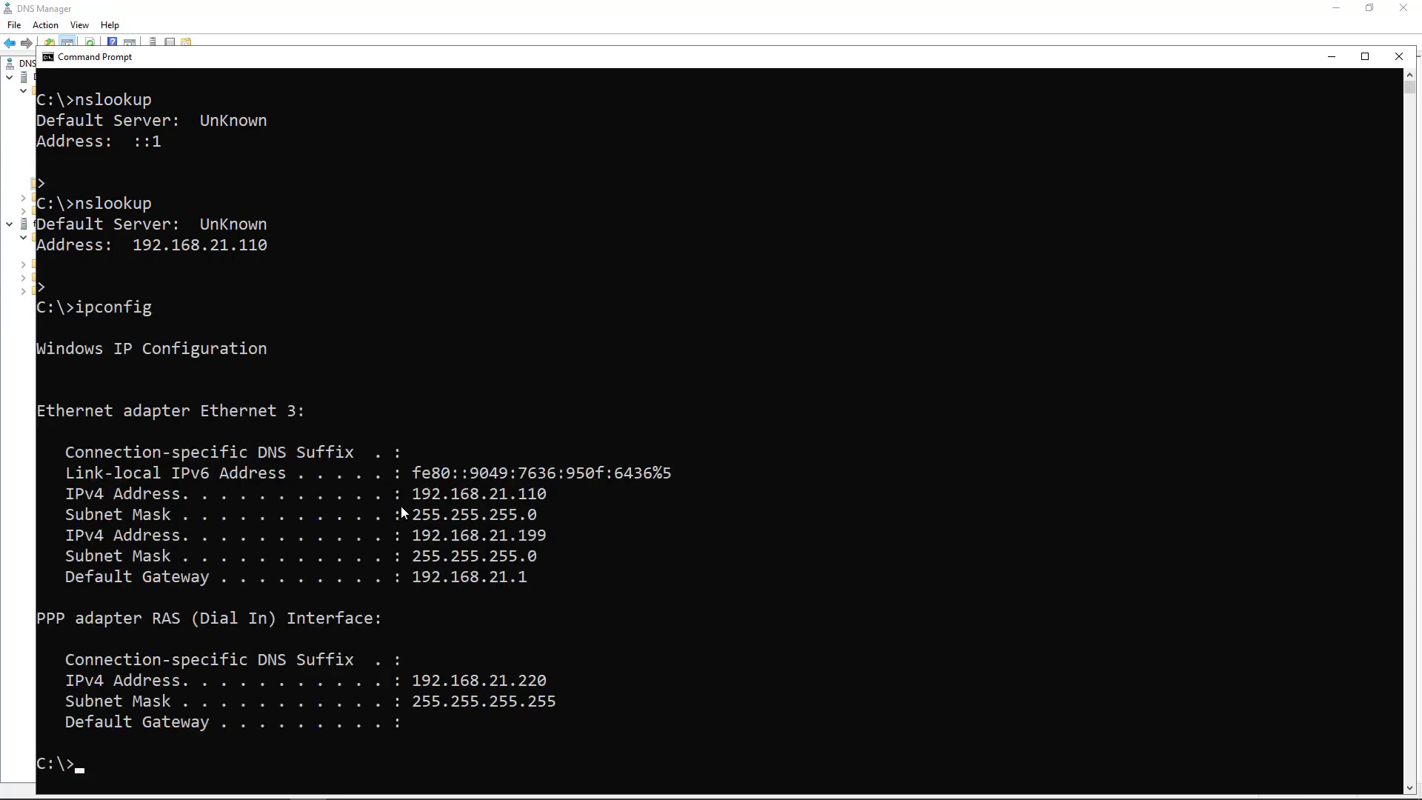
Step: Highlight the 192.168.21 network portion of the address and the 255.255.255 subnet mask
drag(415, 496, 511, 500)
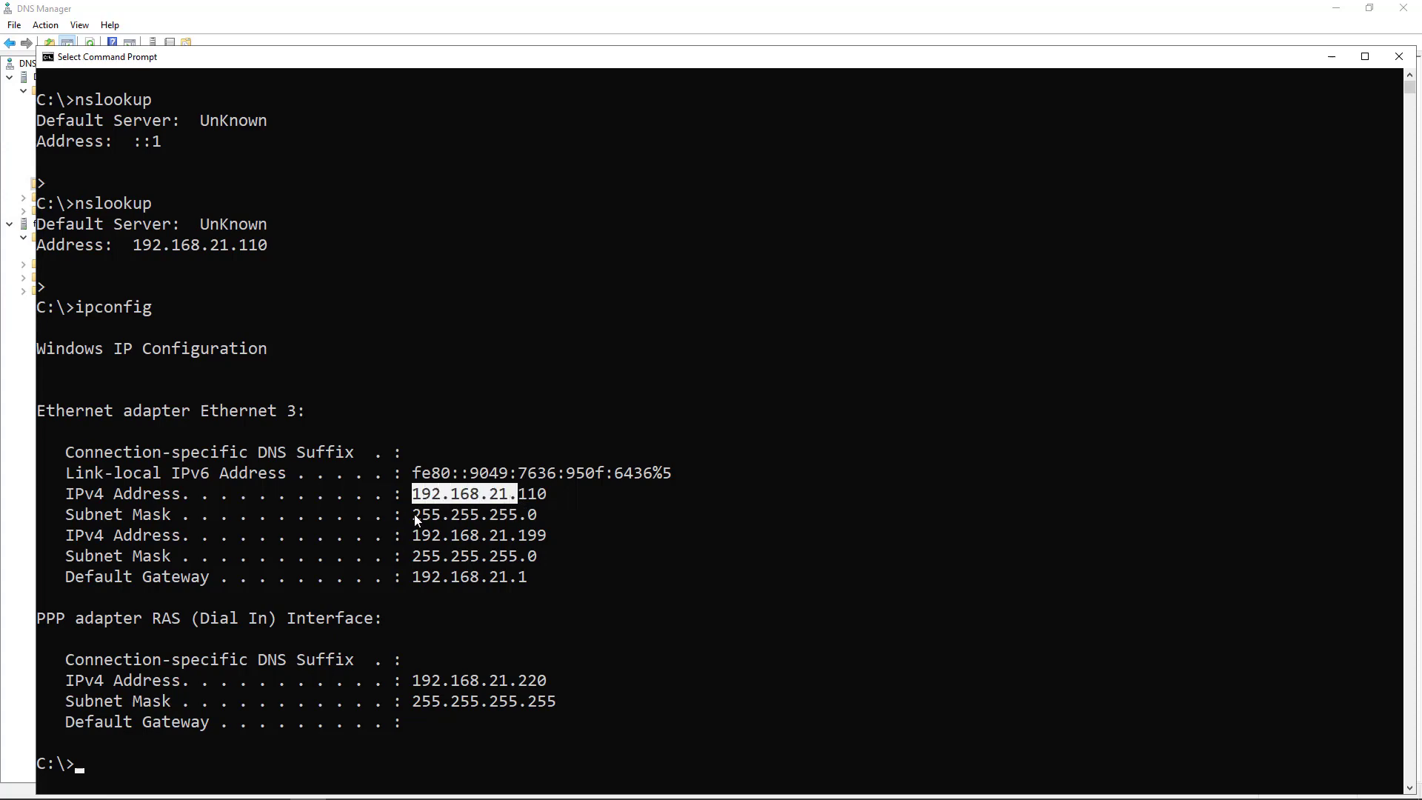
drag(409, 514, 516, 519)
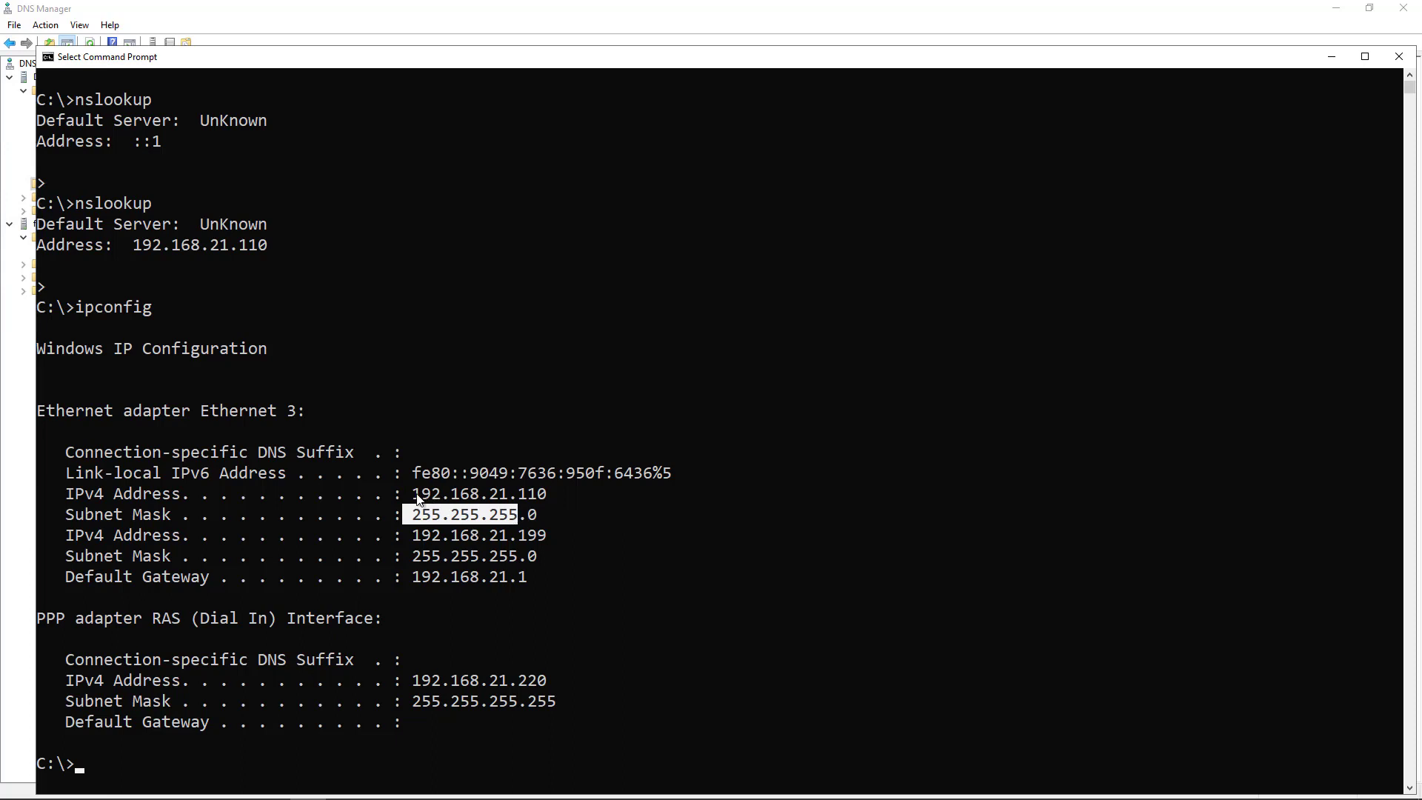
drag(407, 495, 505, 498)
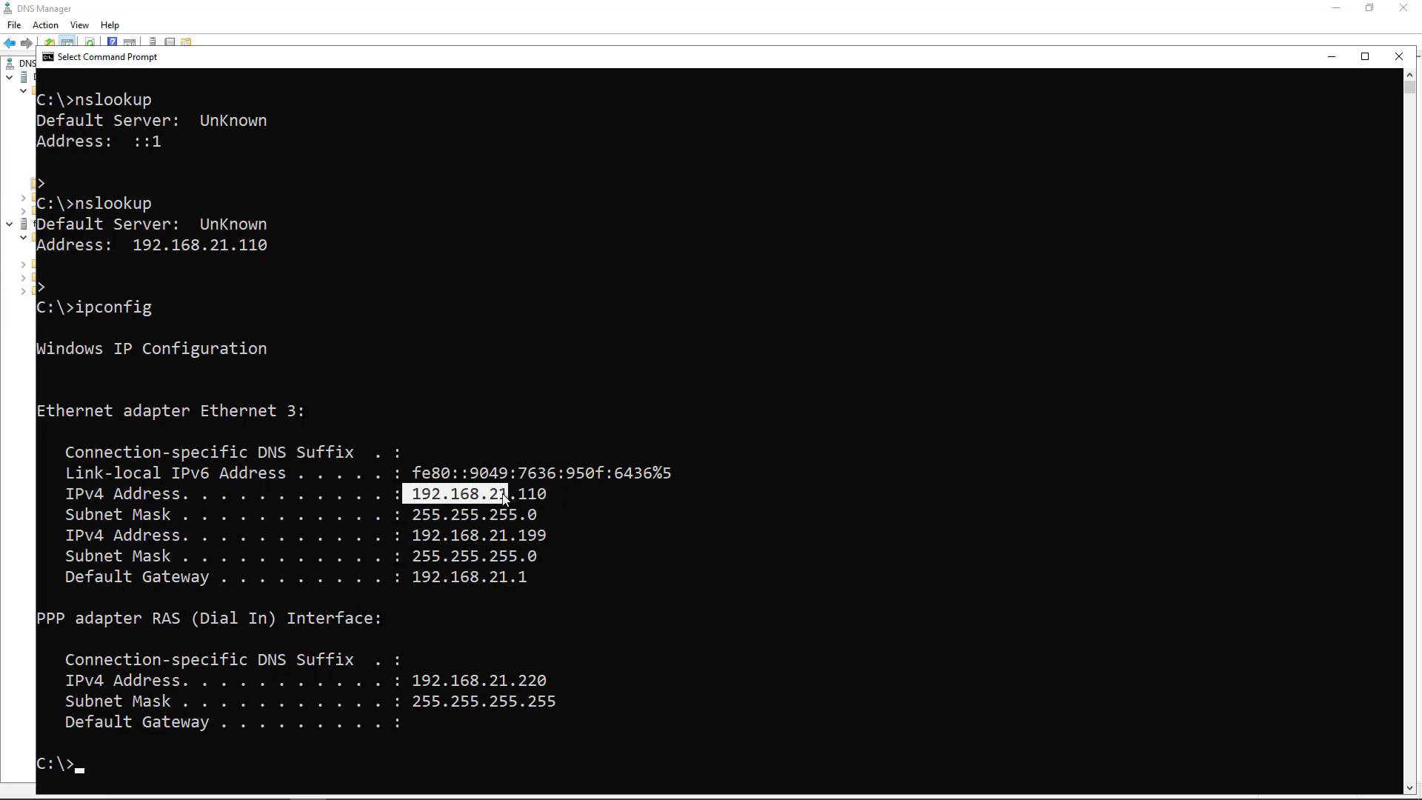
click(416, 516)
drag(436, 520, 504, 523)
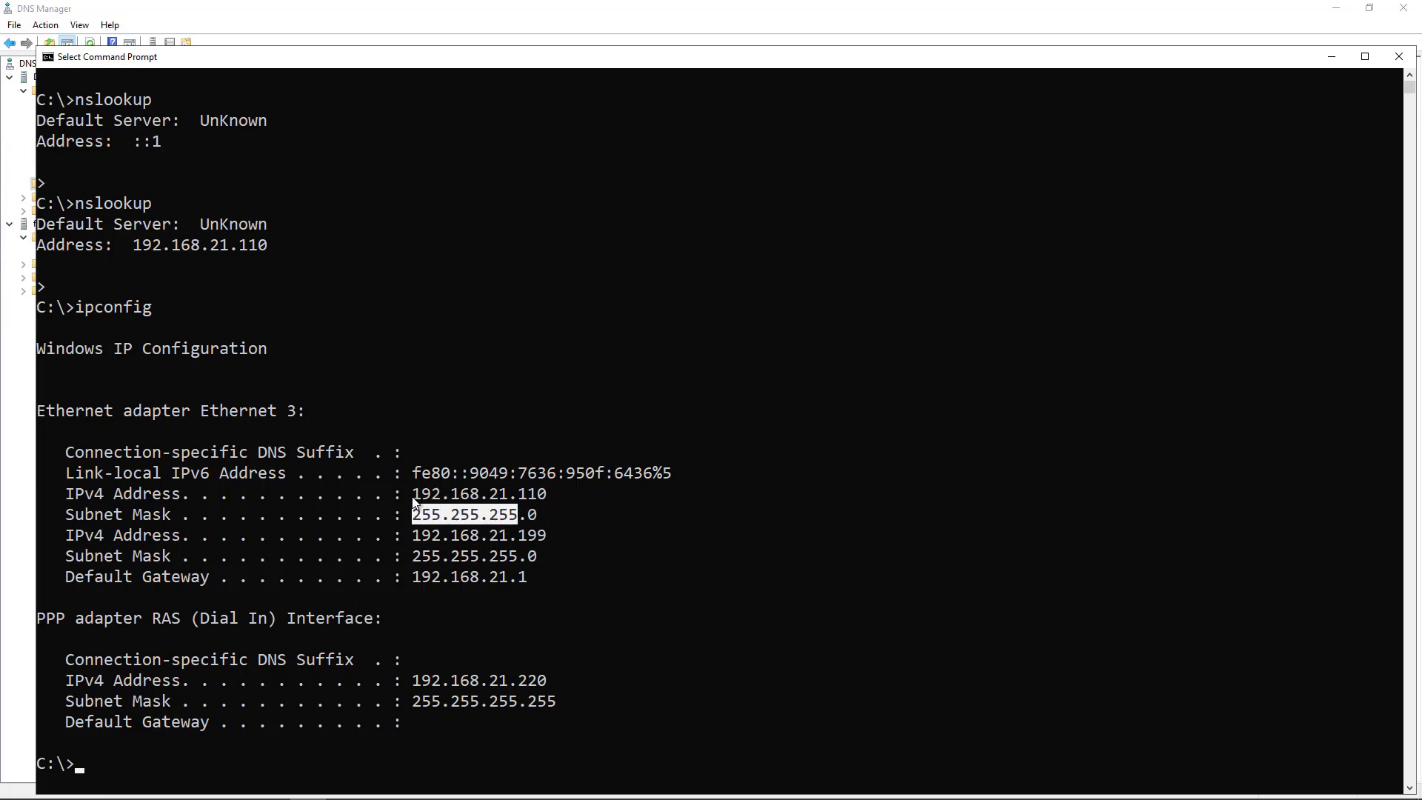
drag(413, 497, 494, 496)
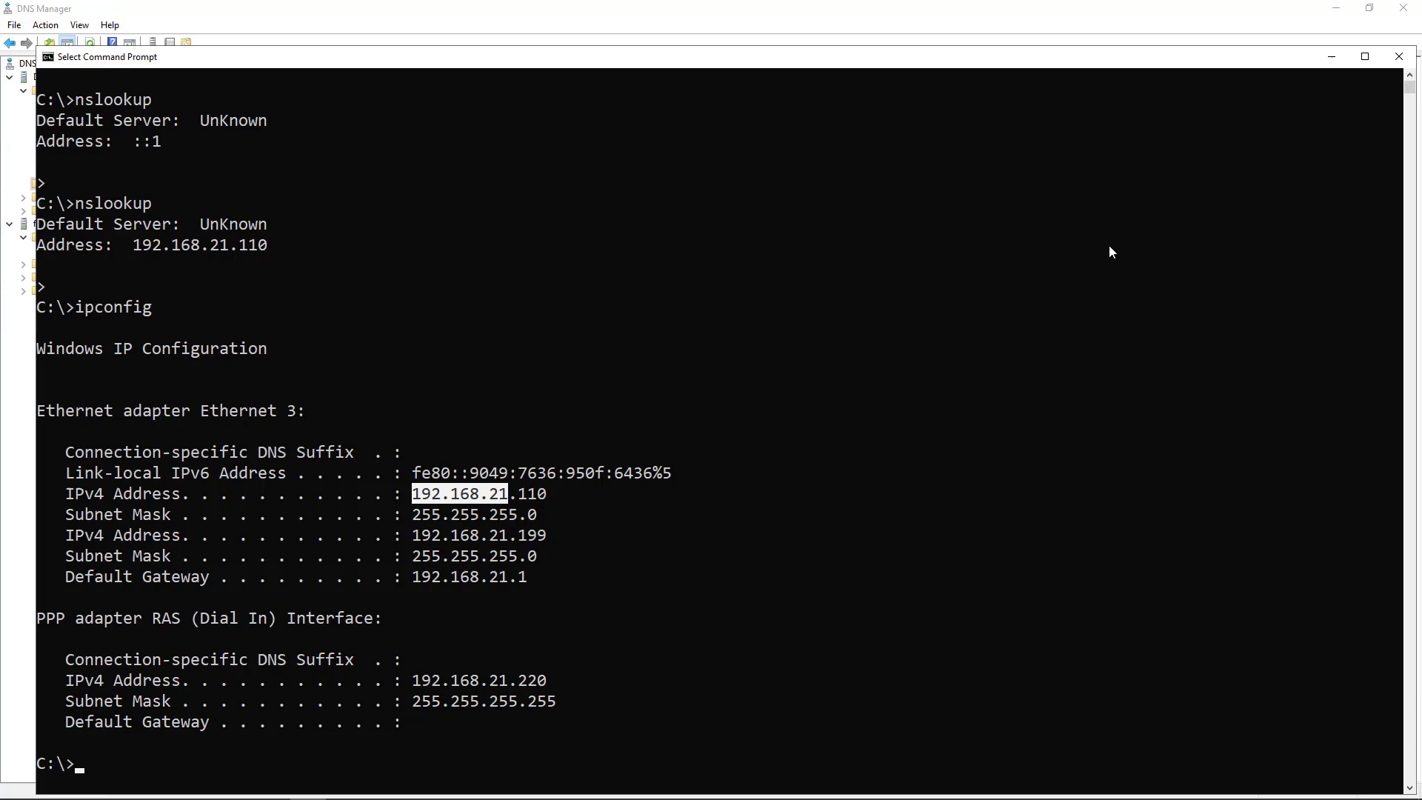
Step: Enter network ID 192.168.21, finish the wizard, and open the 21.168.192.in-addr.arpa zone
click(1331, 56)
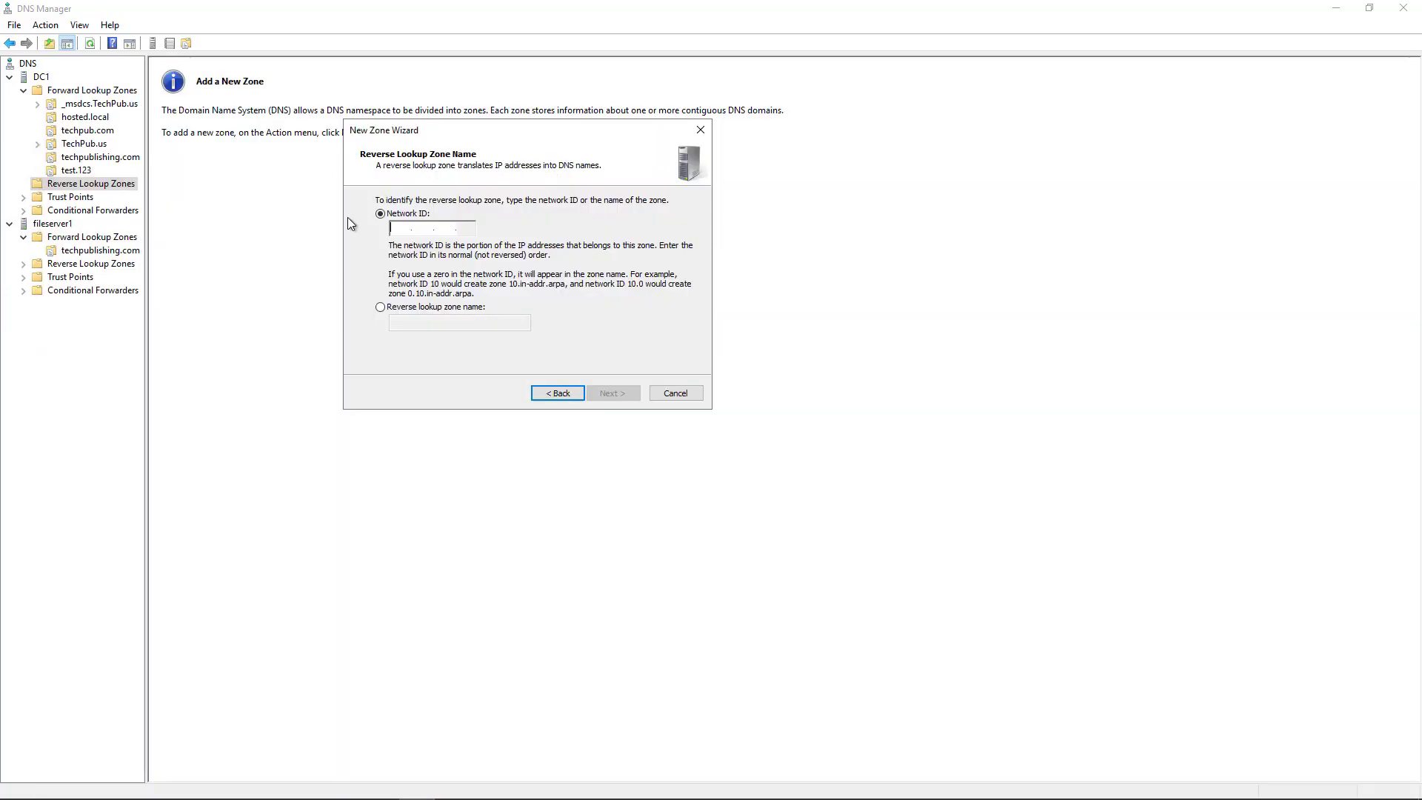
text(192.168.21.)
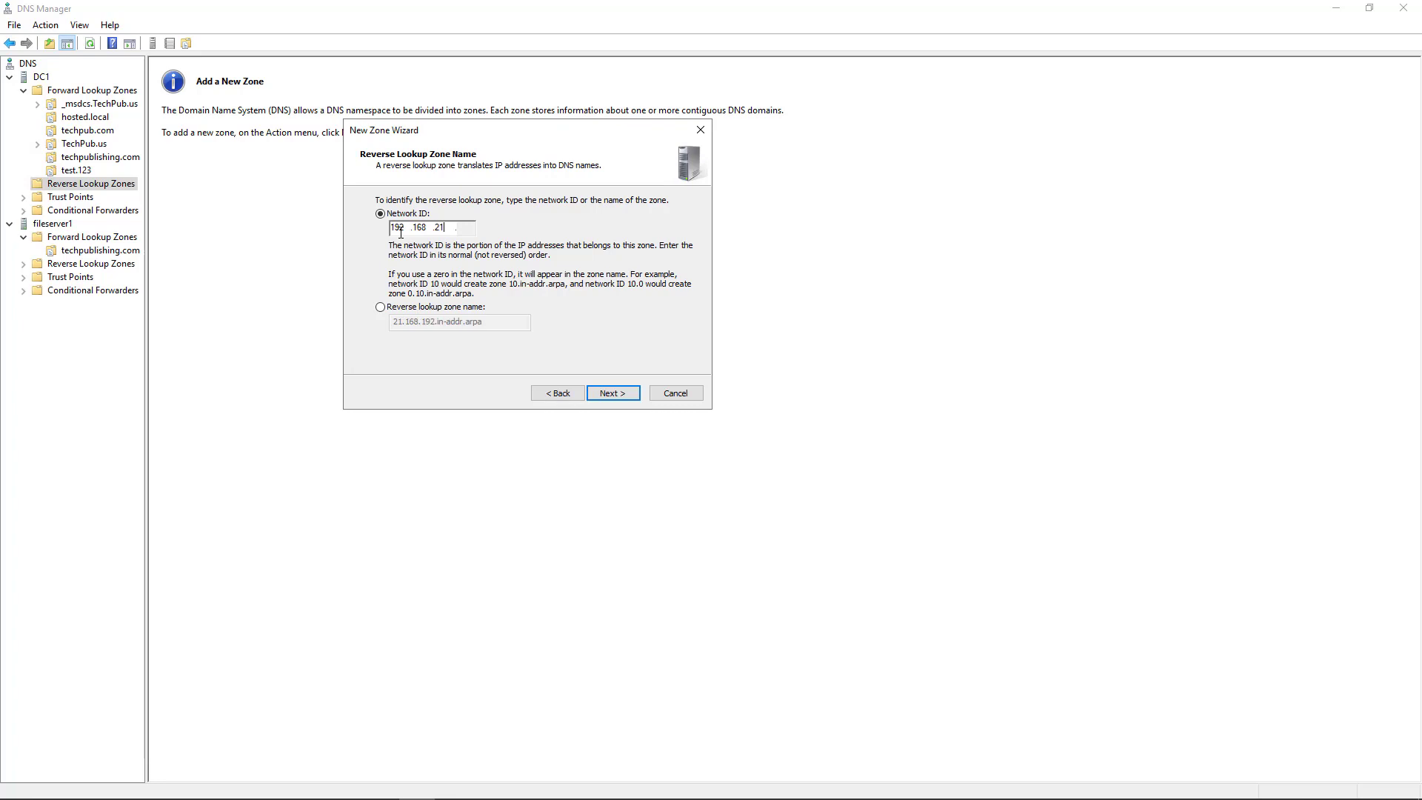
key(Home)
click(610, 394)
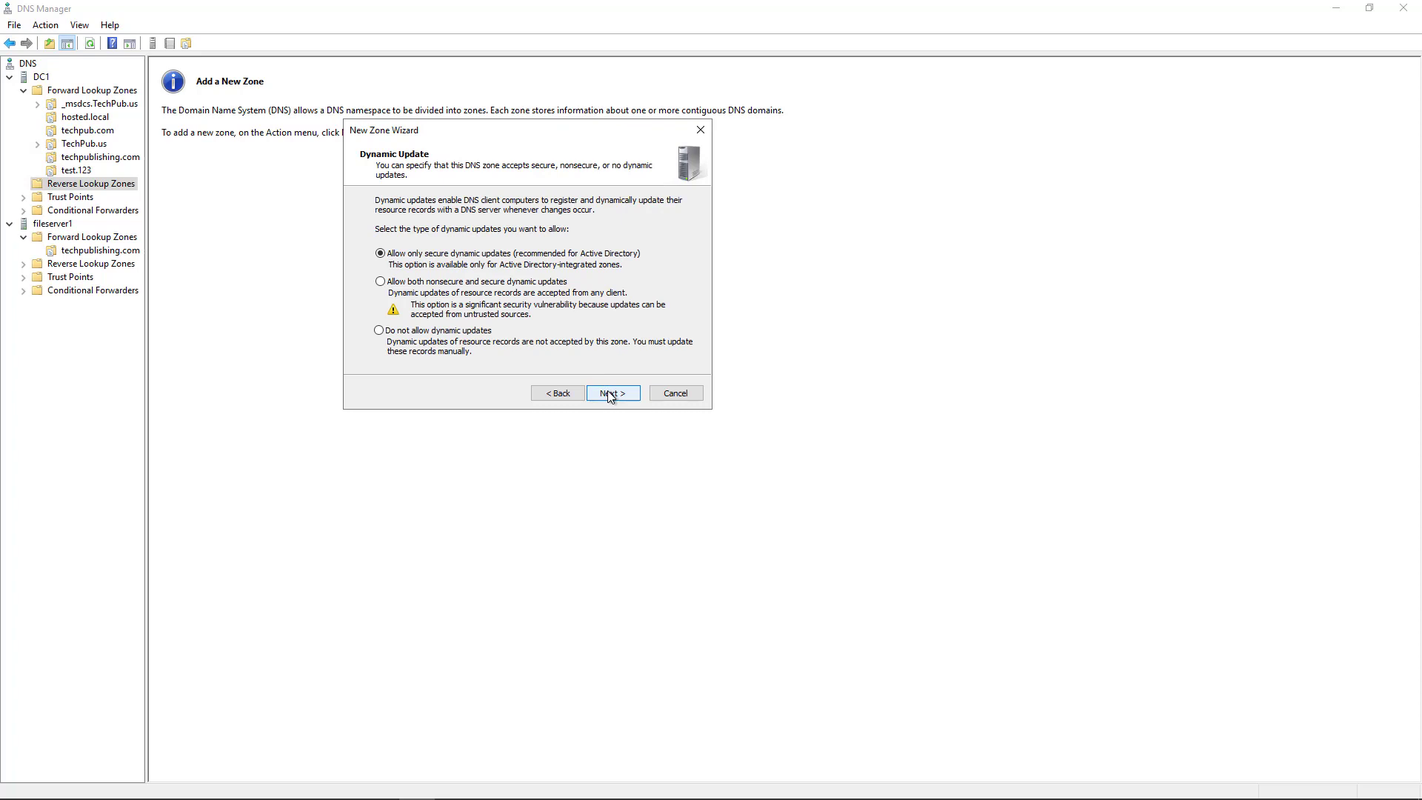
click(610, 393)
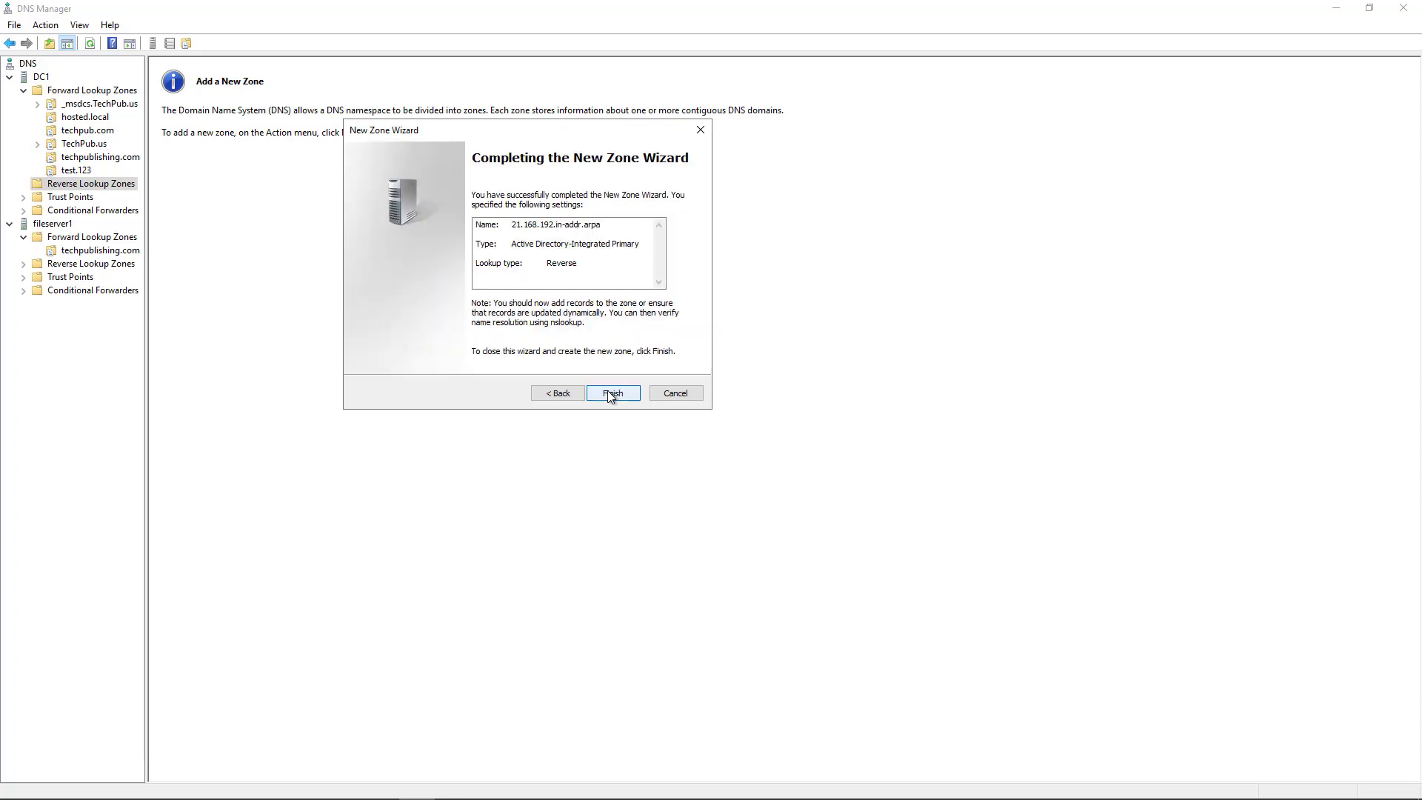
click(610, 393)
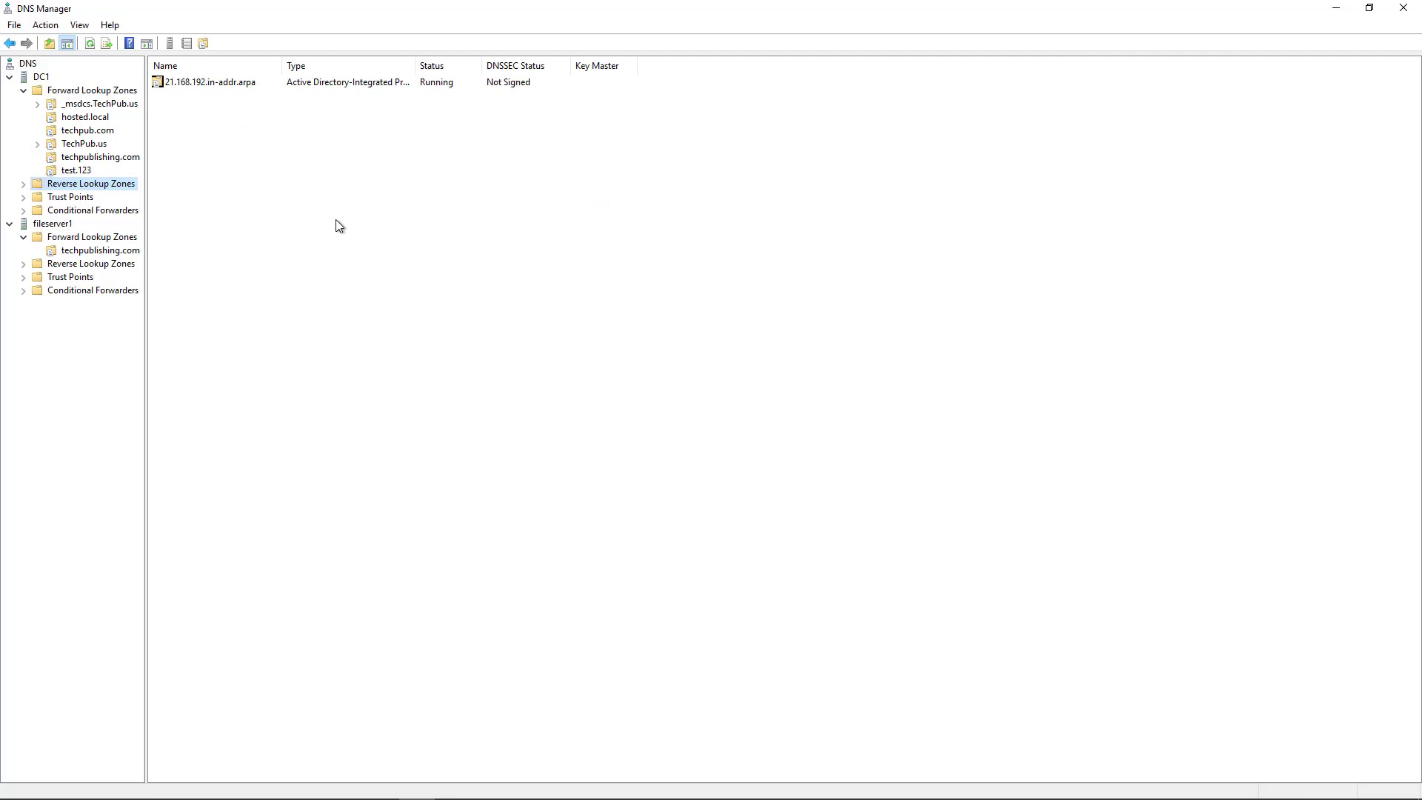
double_click(228, 84)
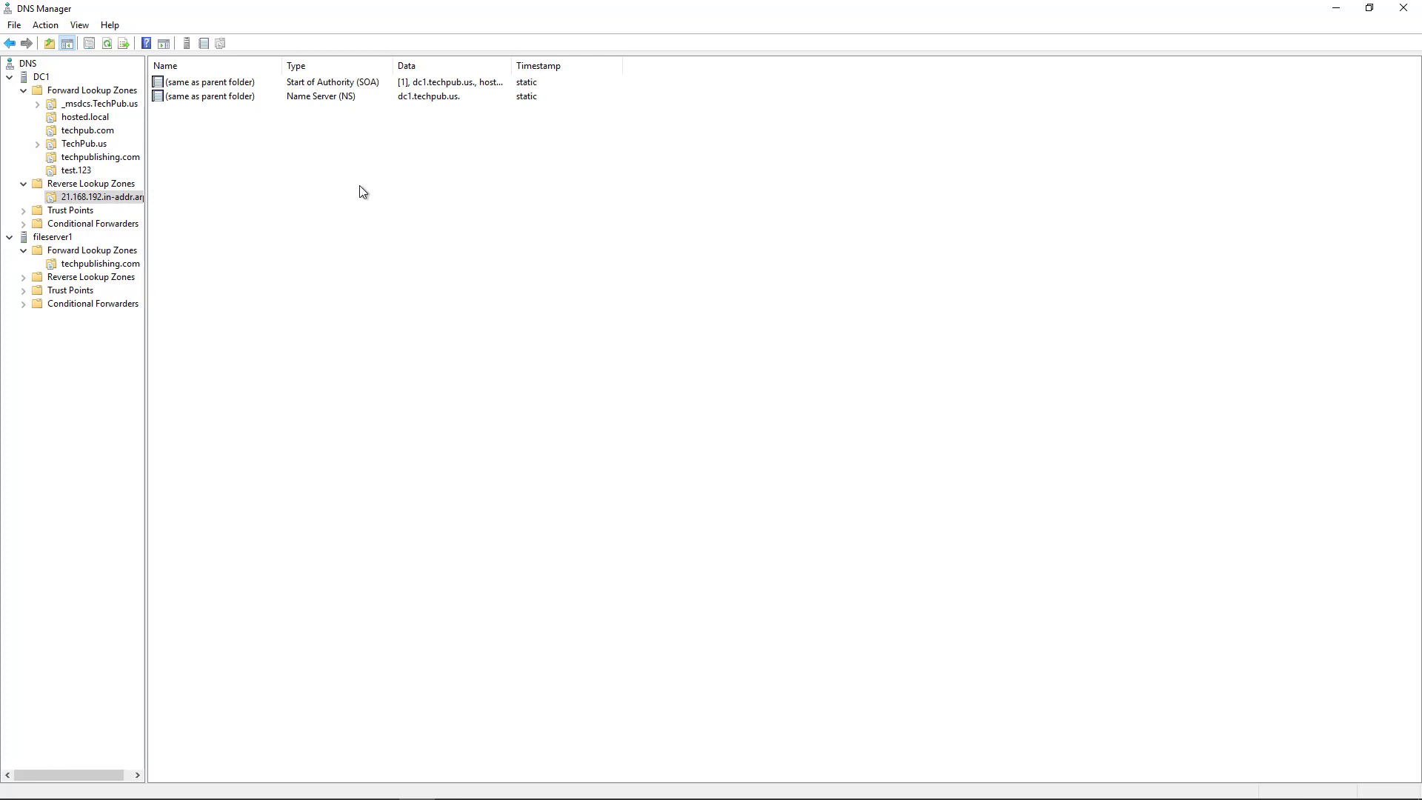
Step: Run ipconfig /flushdns in the administrator Command Prompt
mouse_move(377, 797)
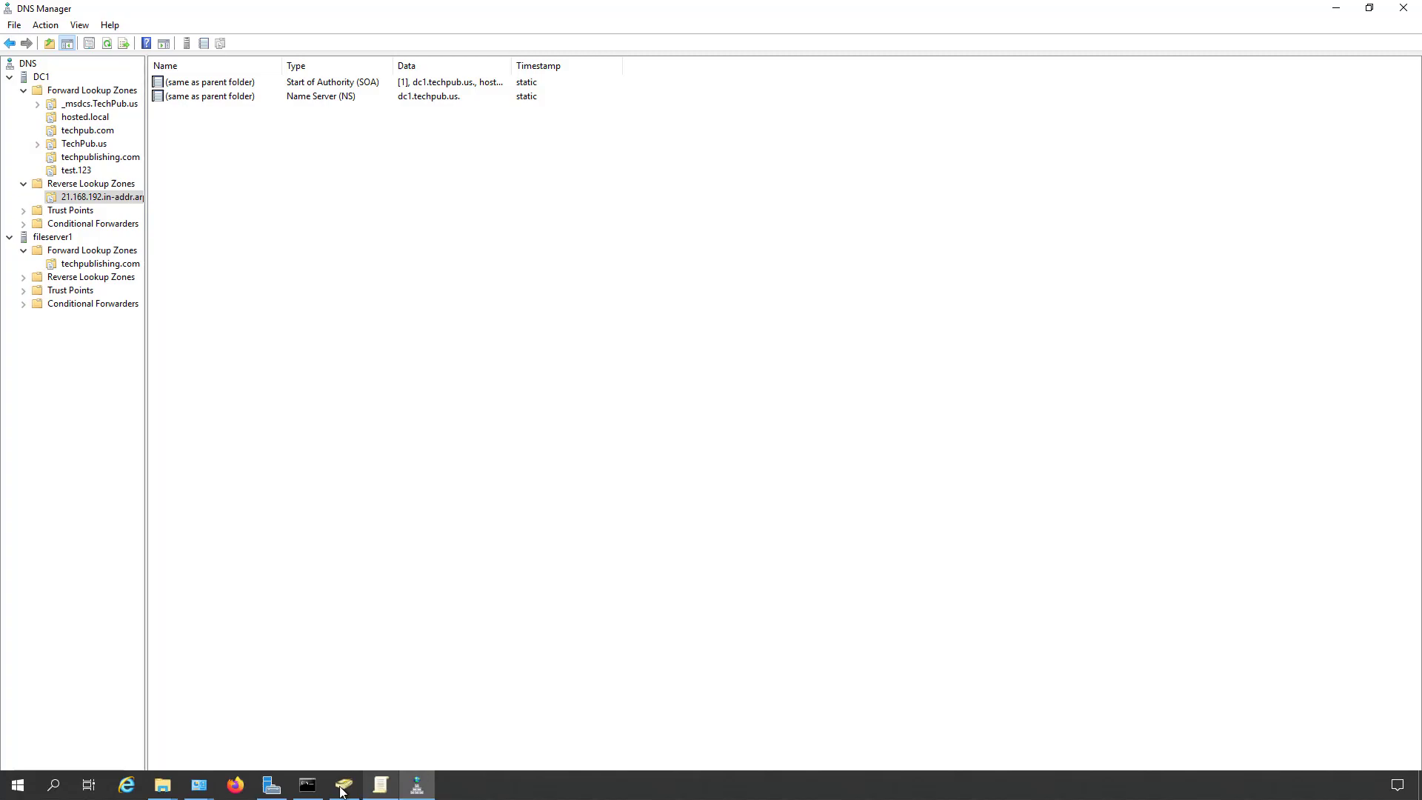
click(309, 787)
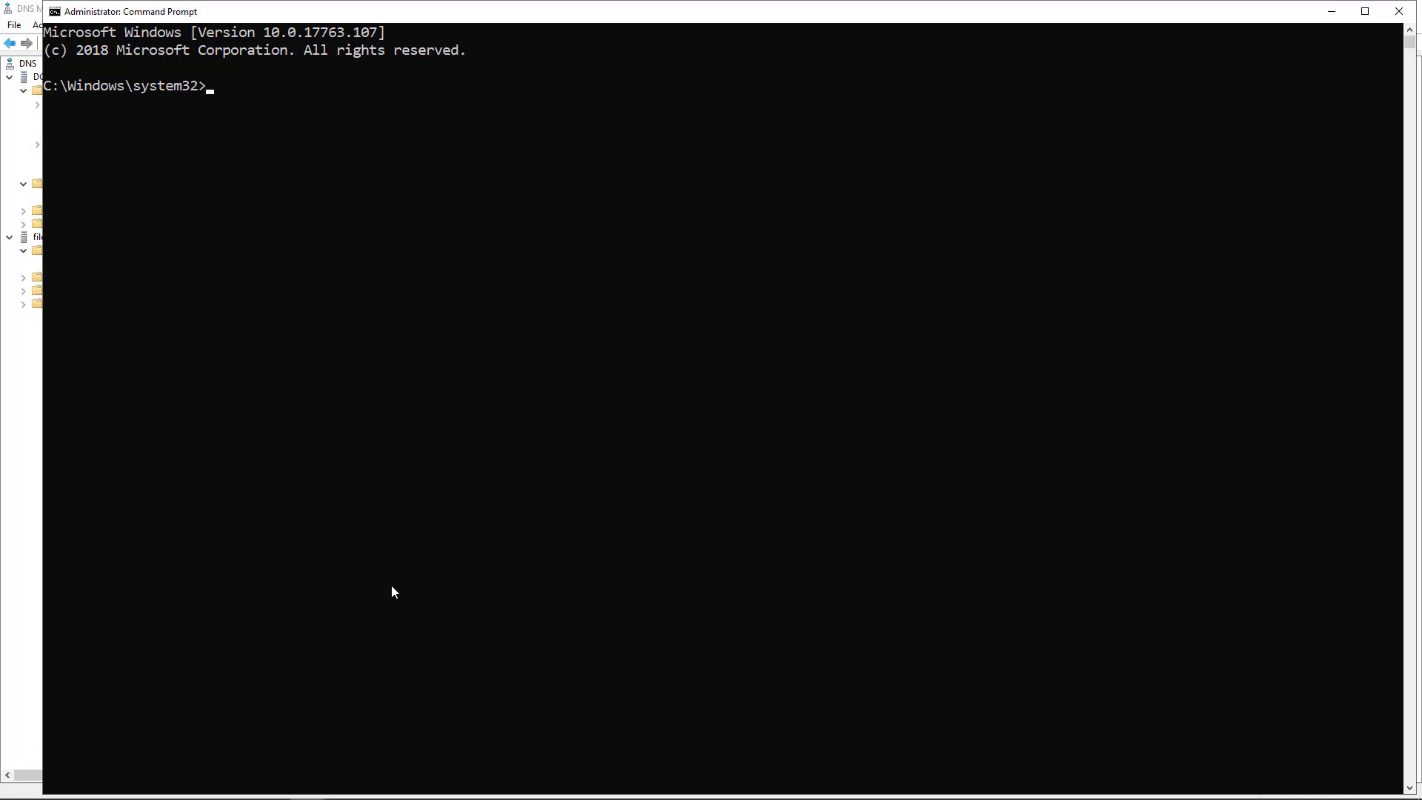
click(300, 191)
text(ipconfig /flushdns)
key(Return)
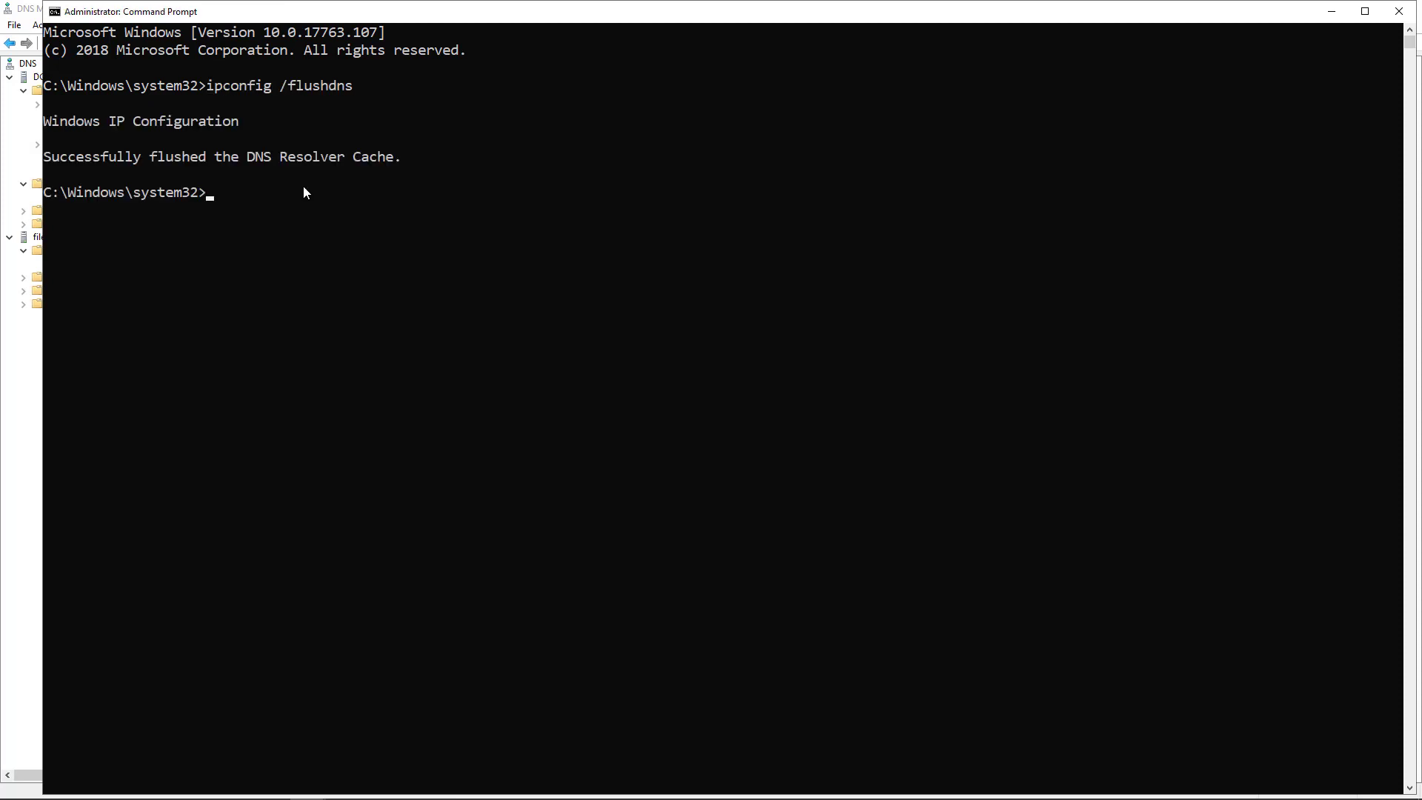
Step: Add a PTR record for host 110 pointing to dc1.techpub.us in the reverse zone
key(alt+Tab)
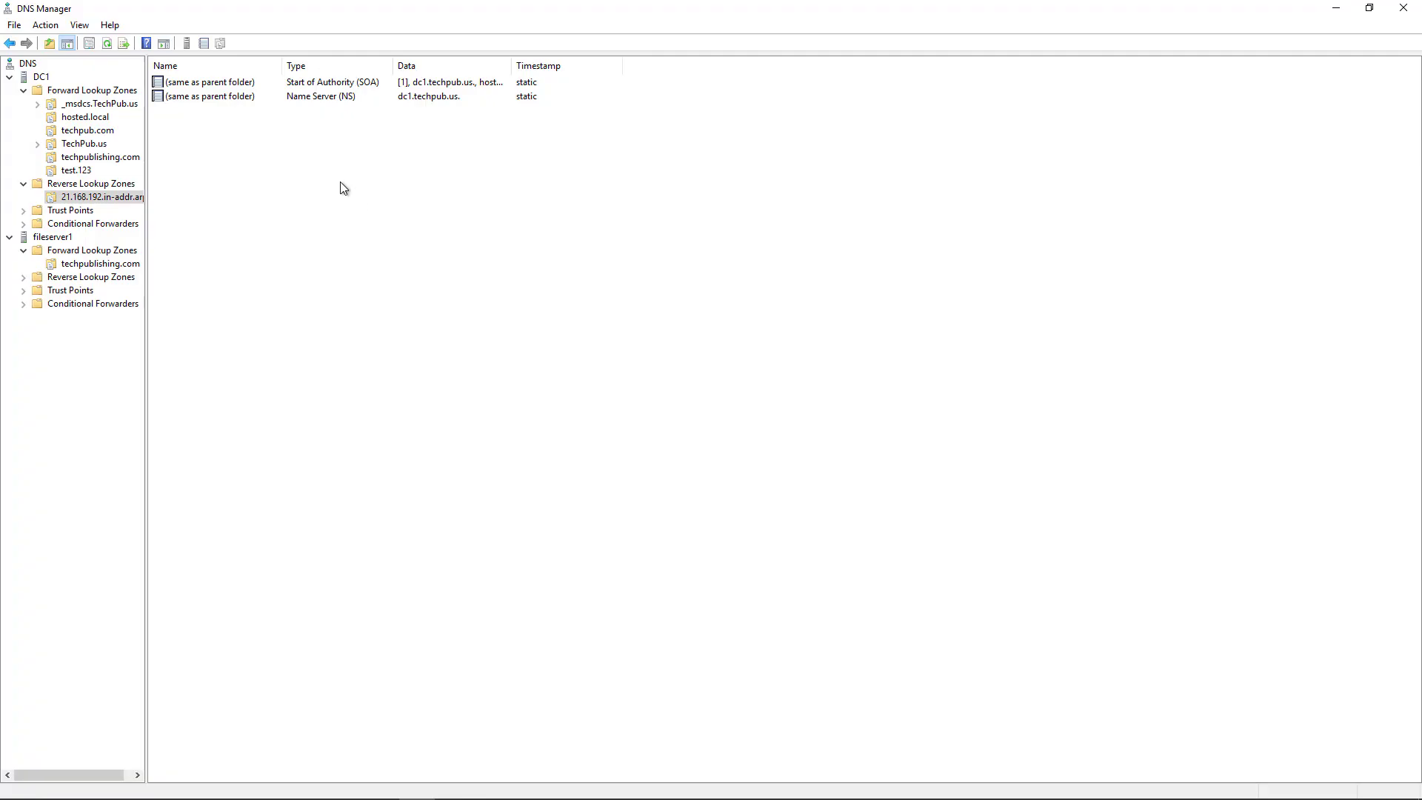
right_click(311, 145)
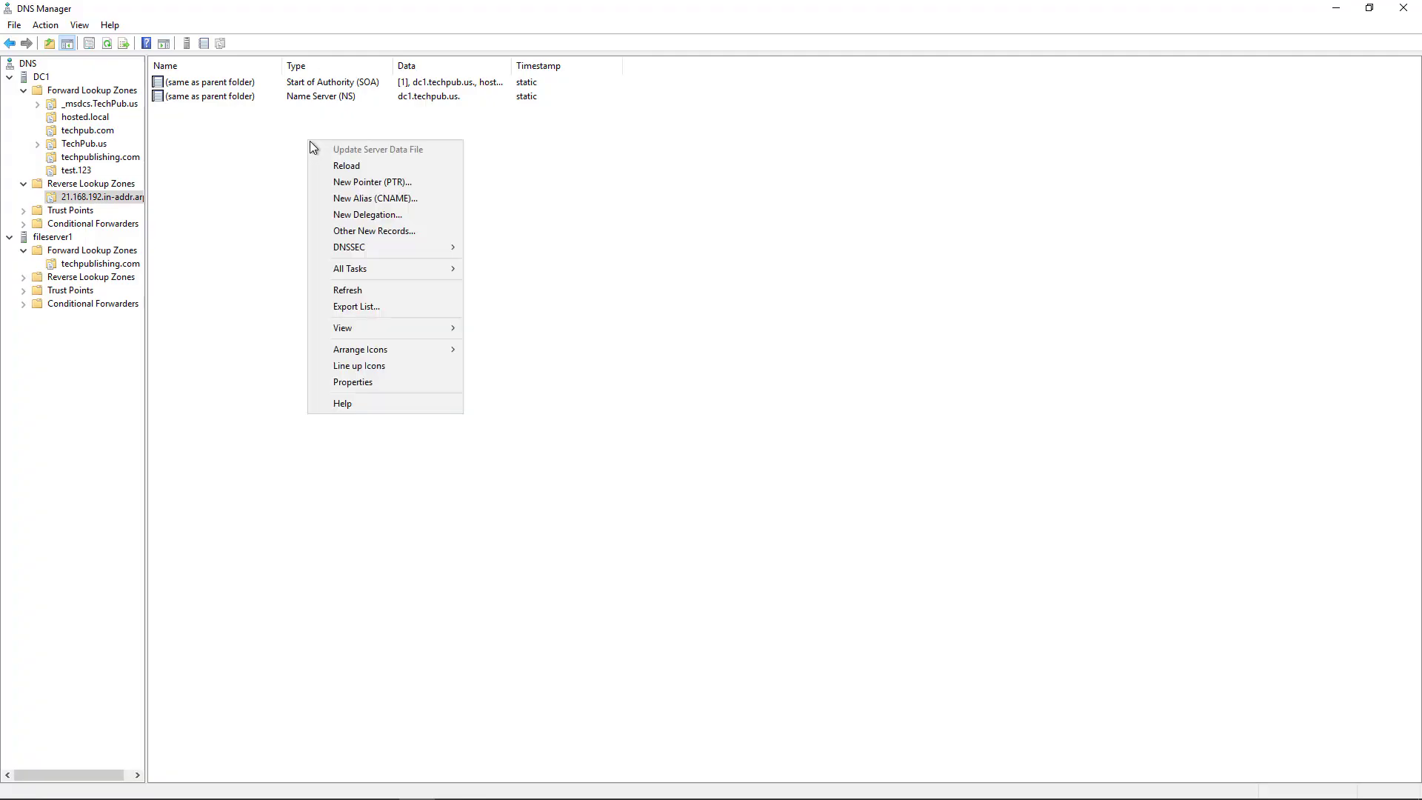
click(351, 182)
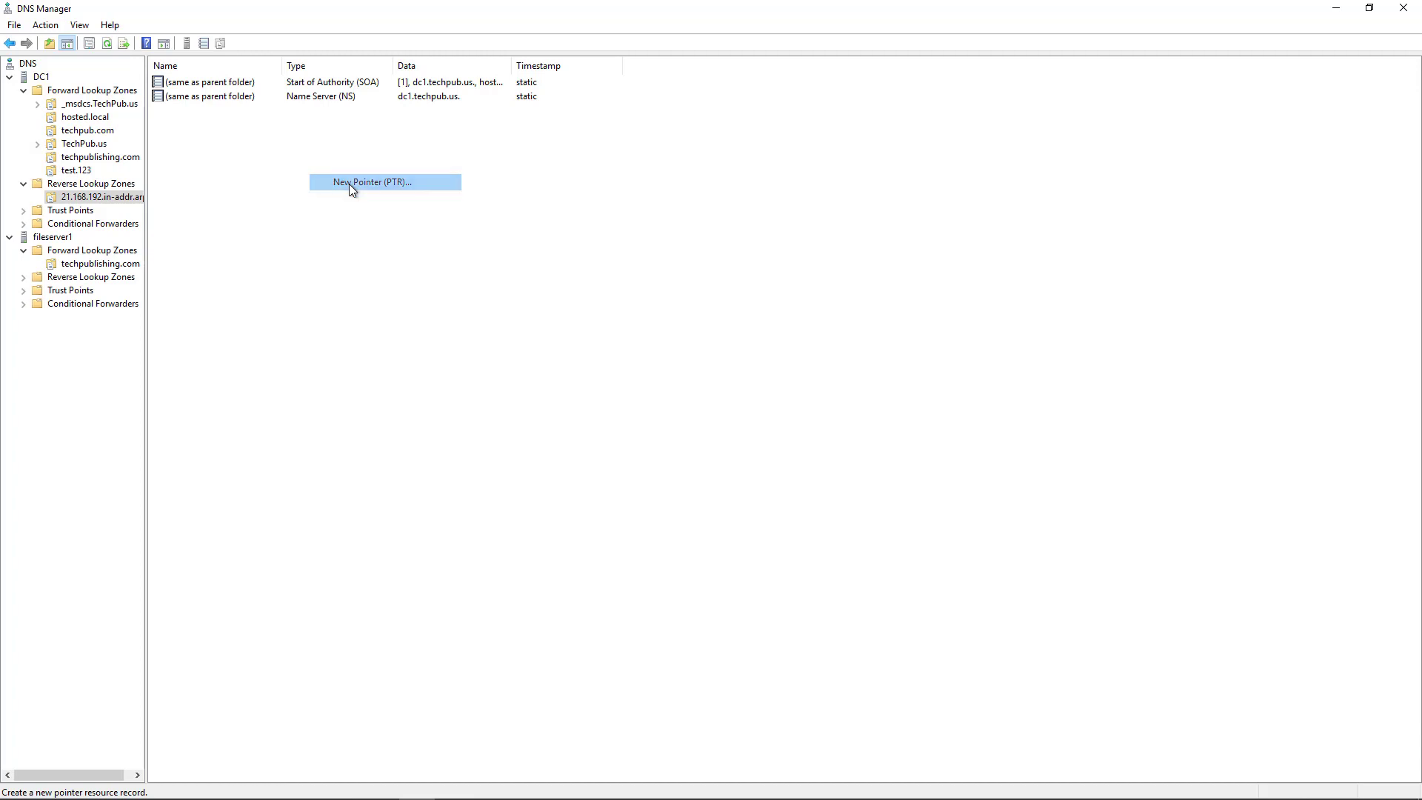
click(668, 304)
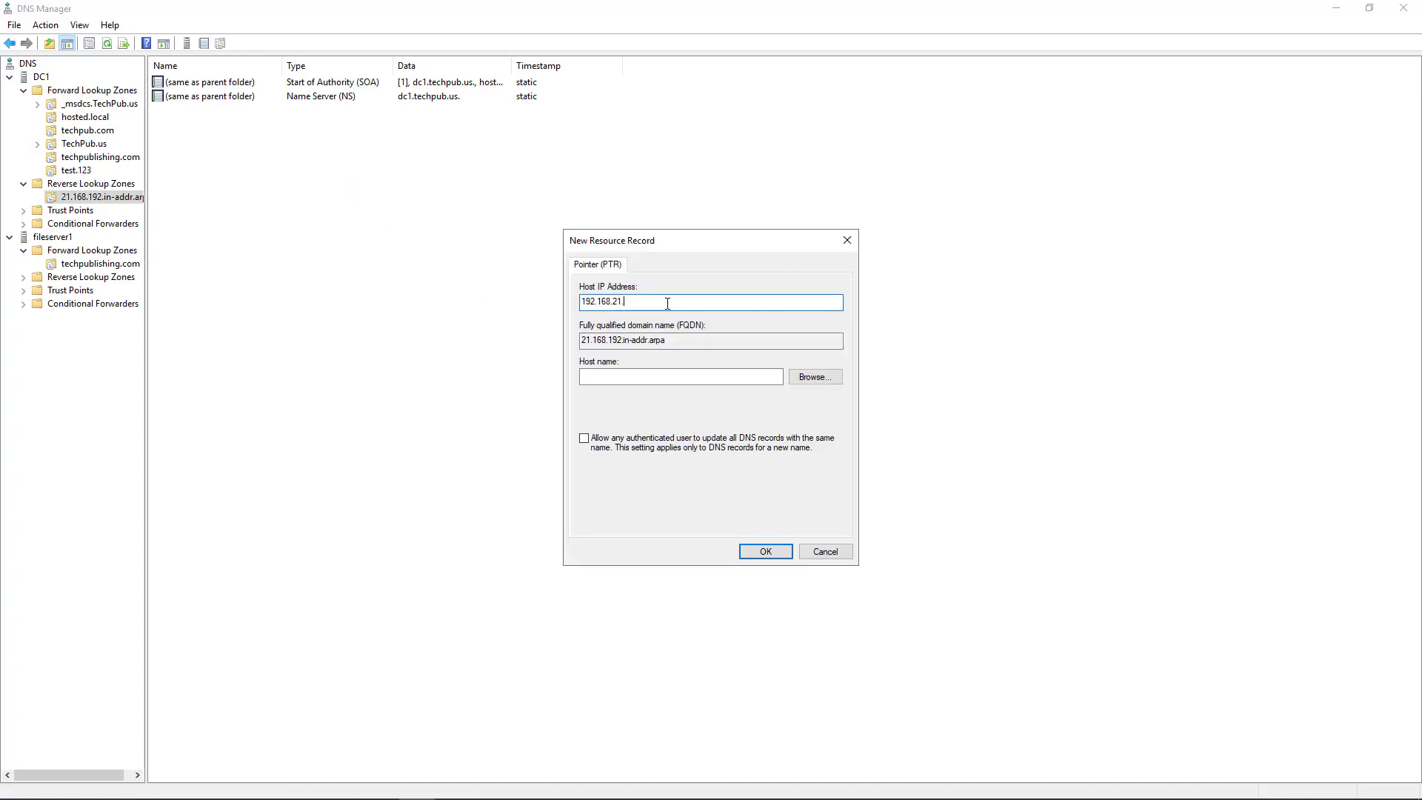
text(110)
click(607, 376)
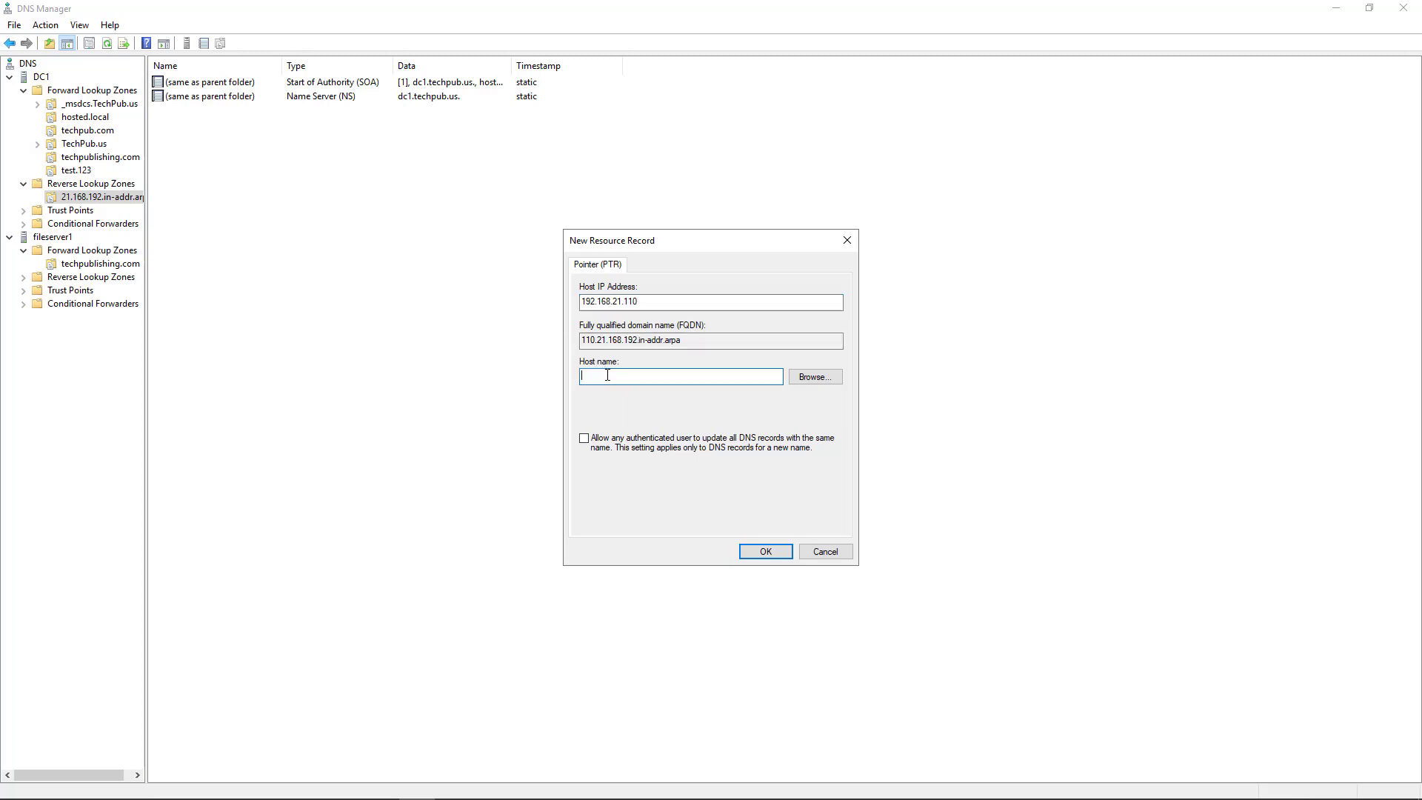
text(dc1.techpub.us)
click(766, 551)
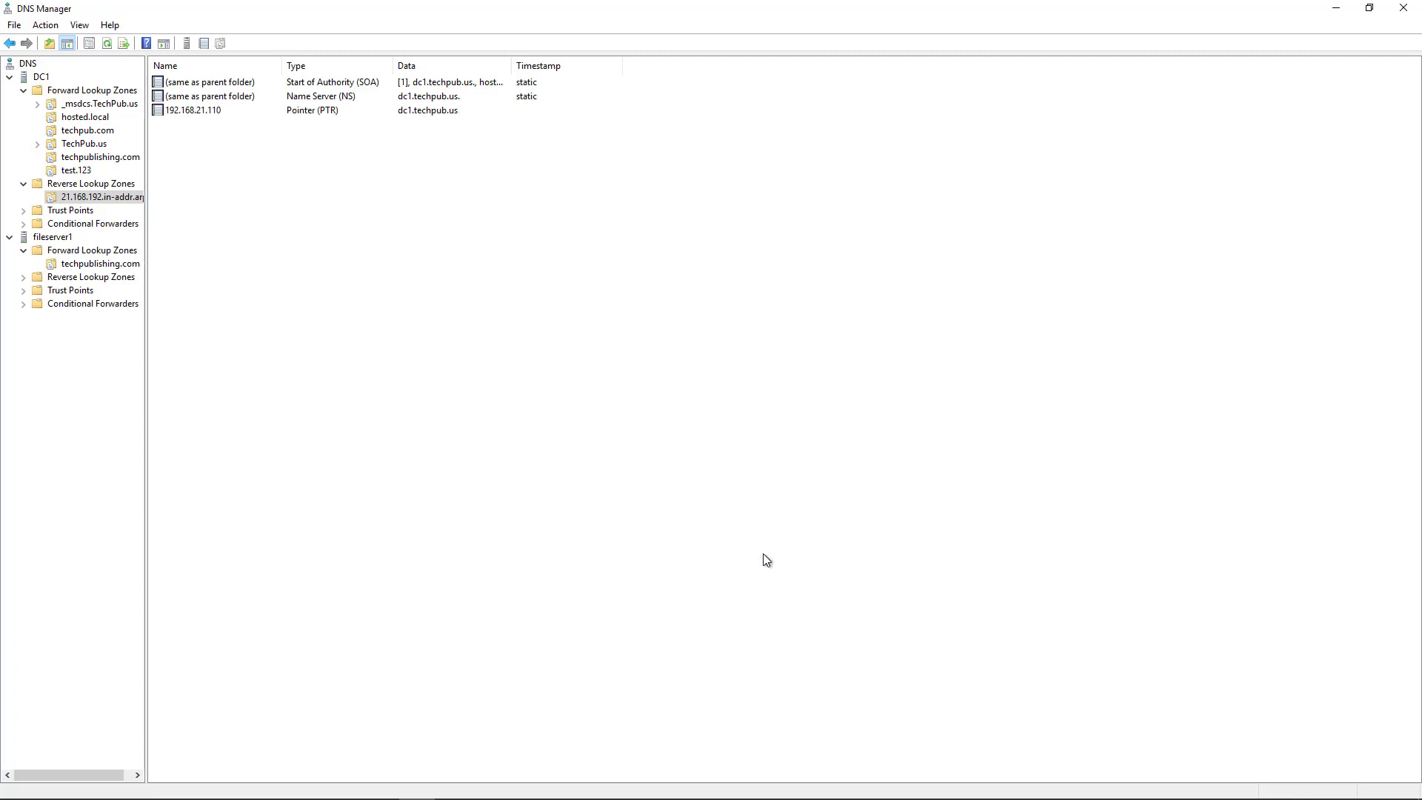
click(305, 112)
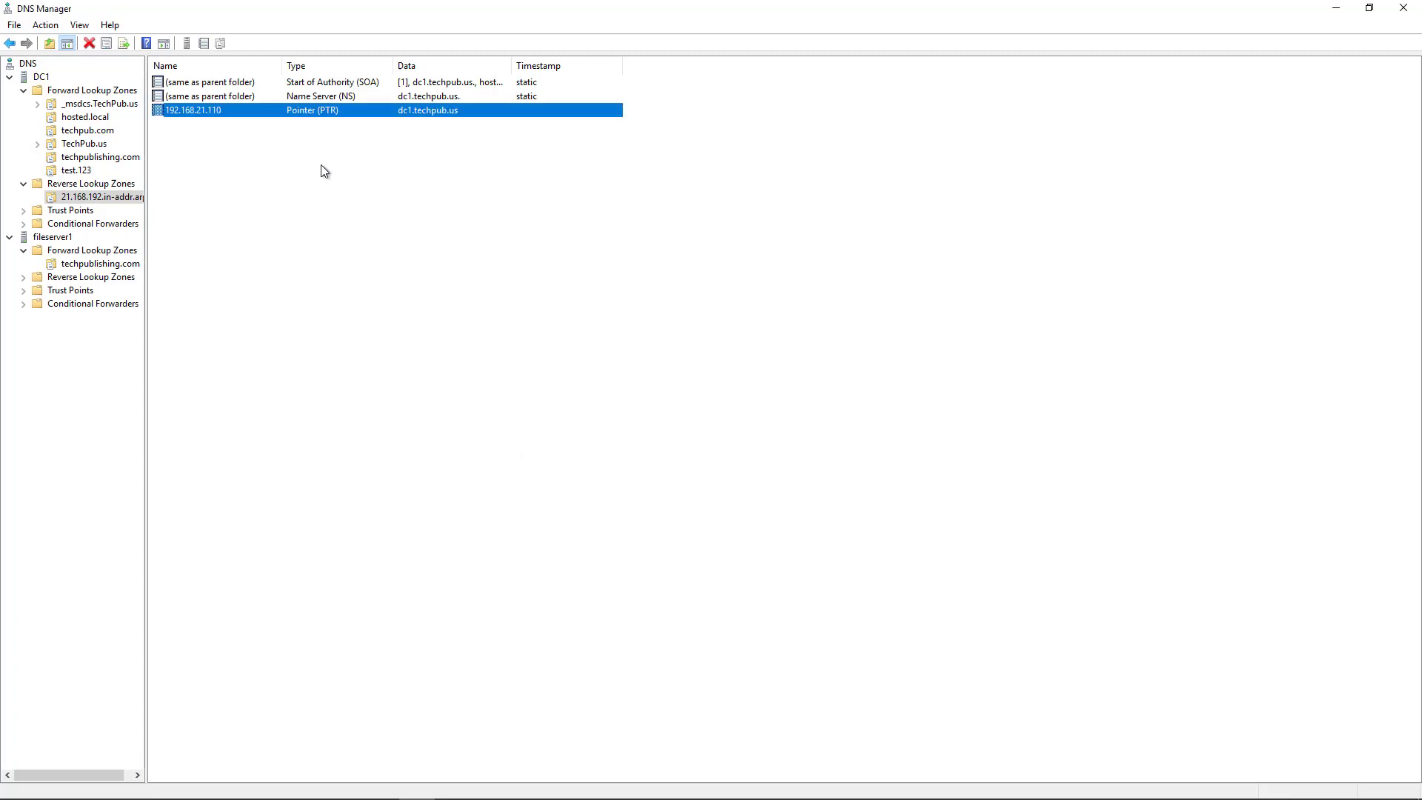
Step: Run nslookup again to confirm default server dc1.techpub.us at 192.168.21.110
click(309, 787)
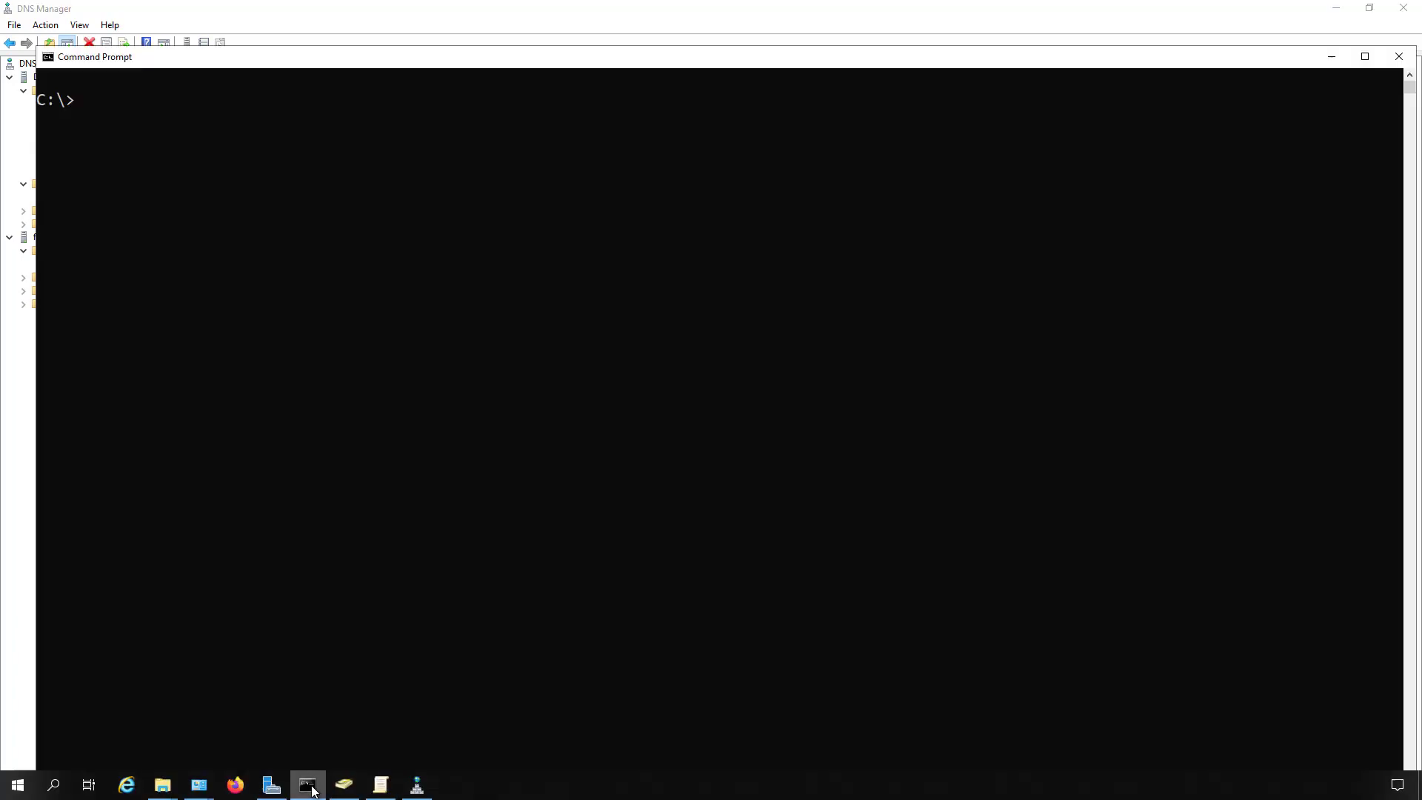
click(397, 326)
text(nslooo)
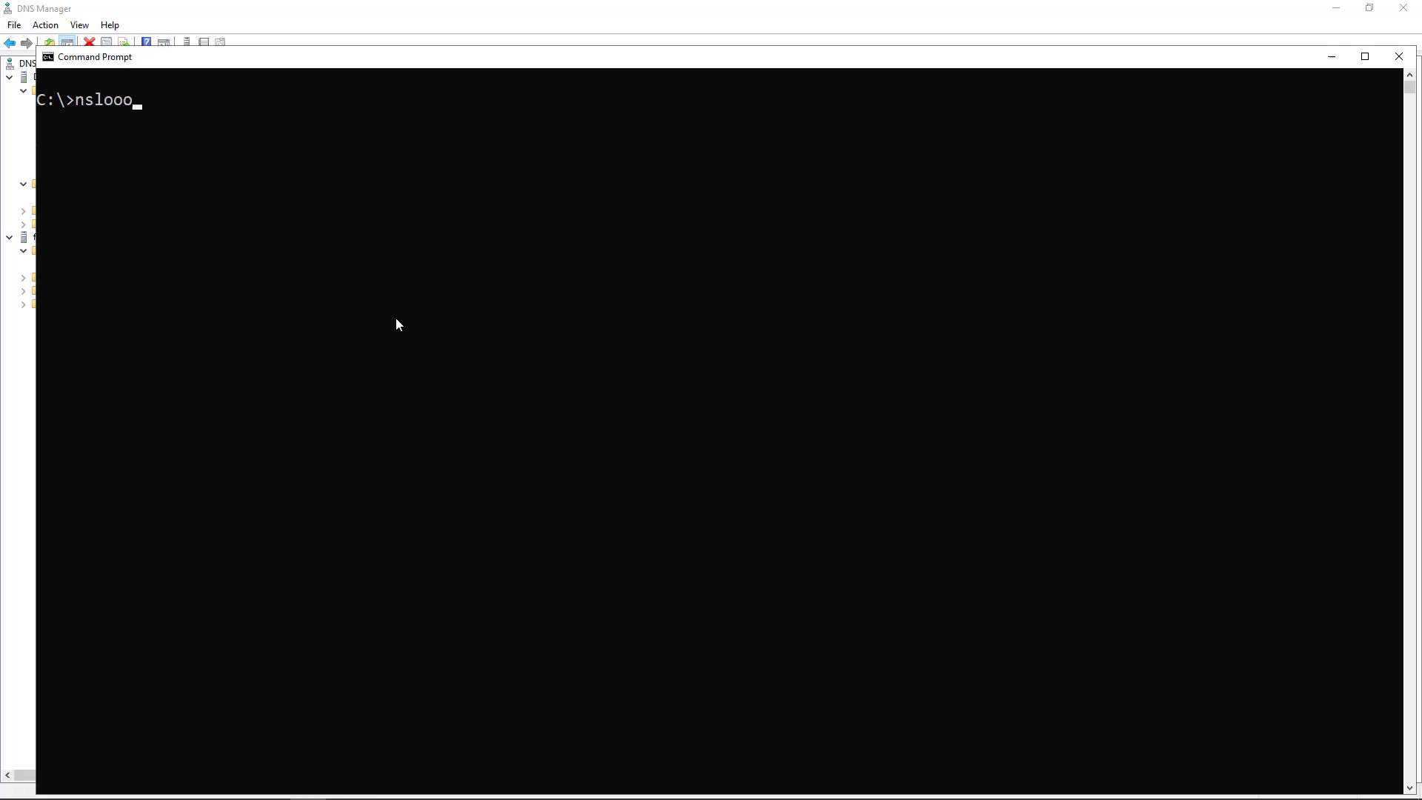
key(BackSpace)
text(kup)
key(Return)
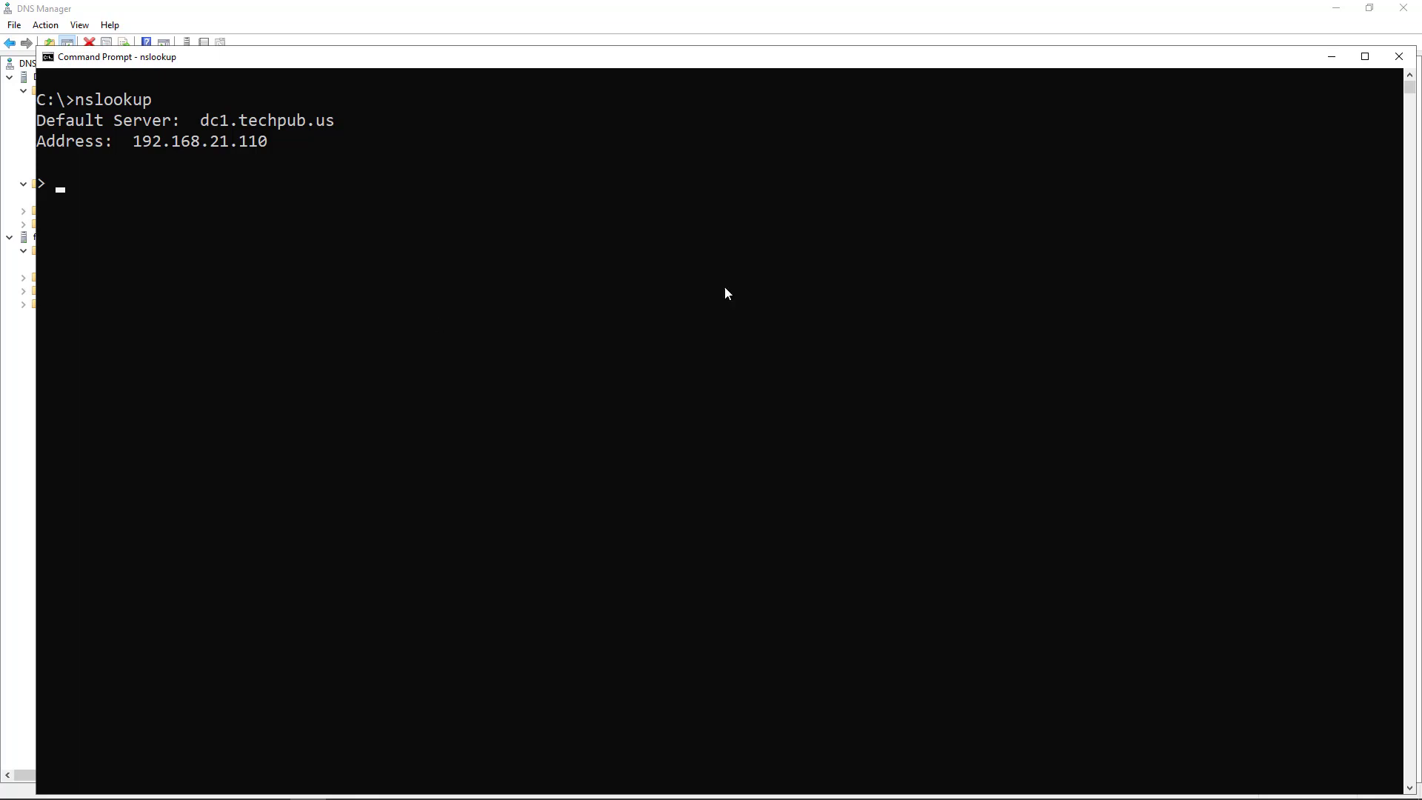
click(1332, 57)
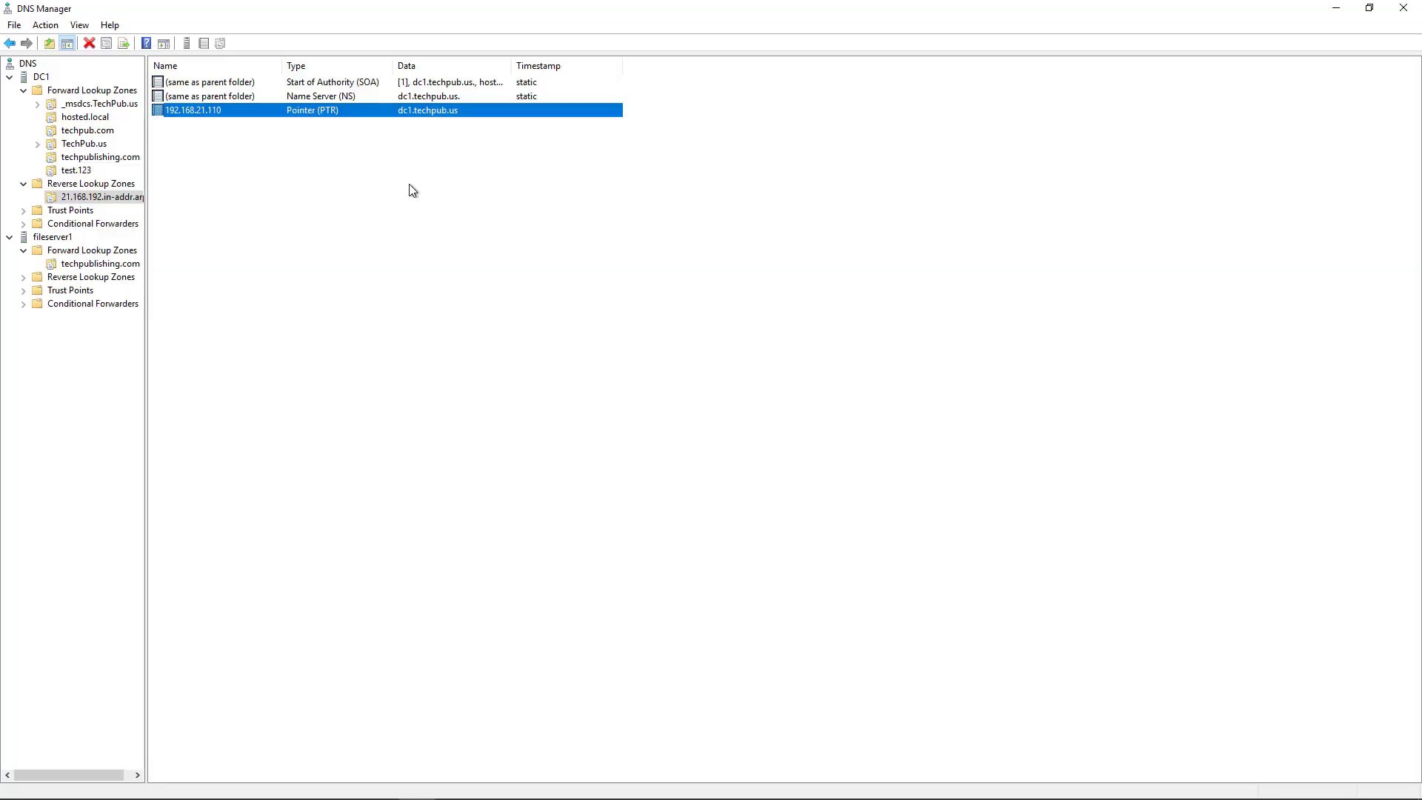